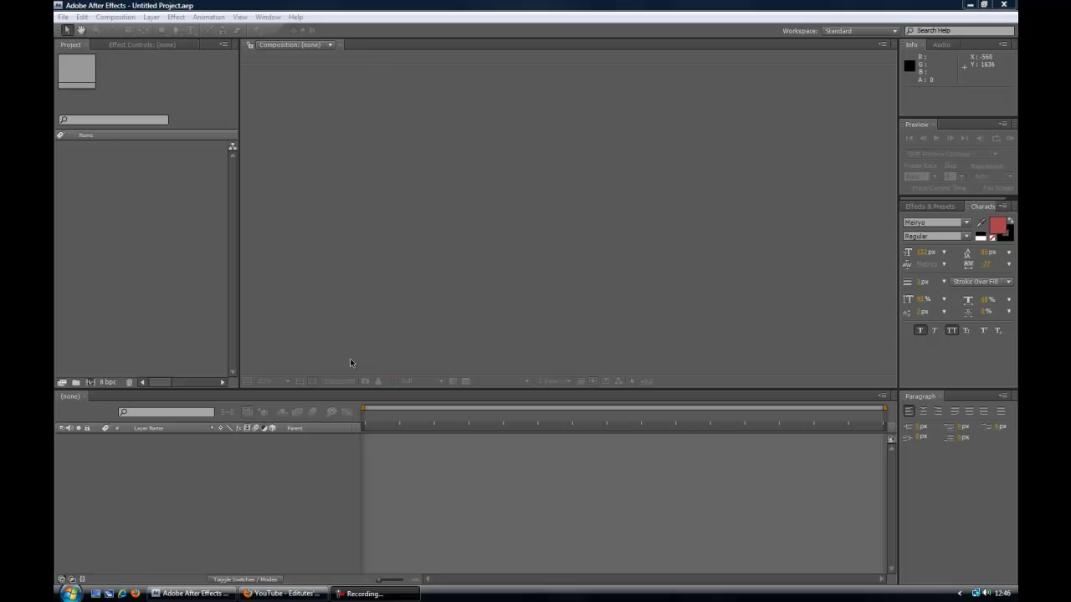
Switch from the YouTube channel page back to After Effects.
{"action": "left_click", "coordinate": [283, 593]}
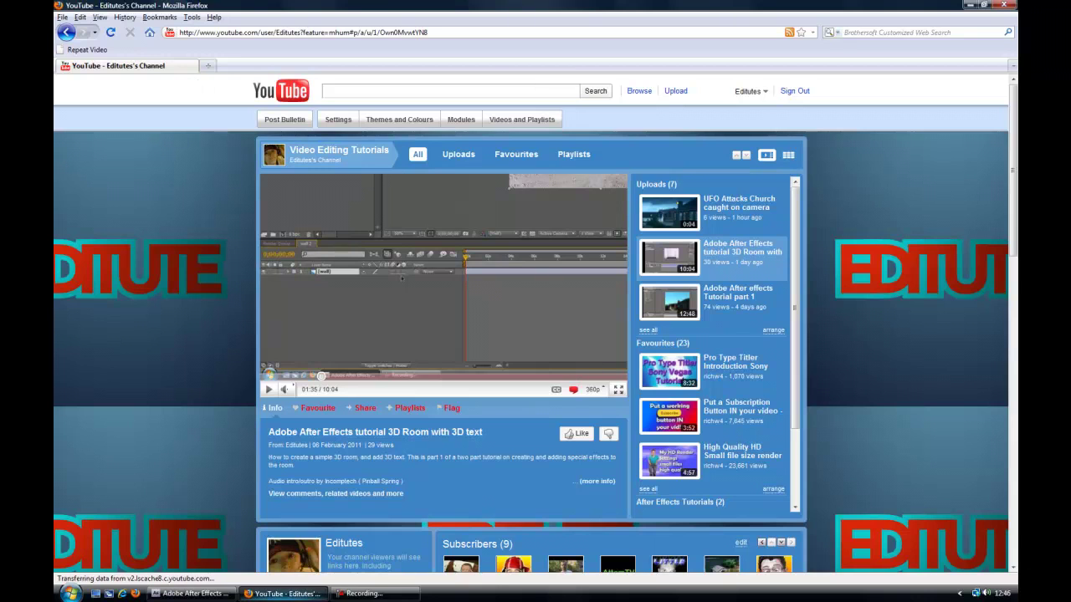
{"action": "left_click", "coordinate": [200, 593]}
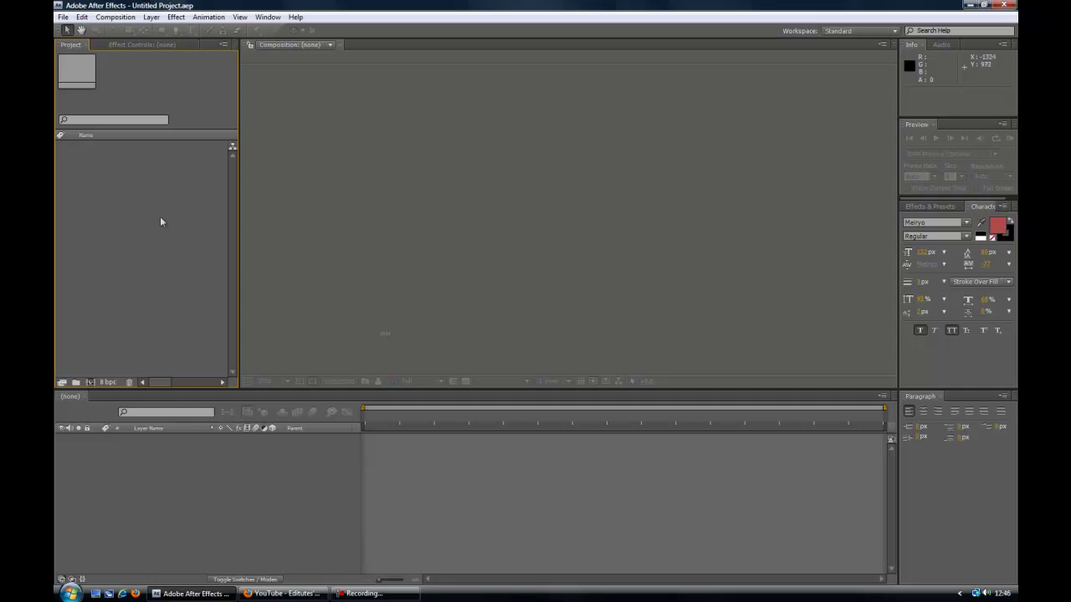
{"action": "left_click", "coordinate": [247, 497]}
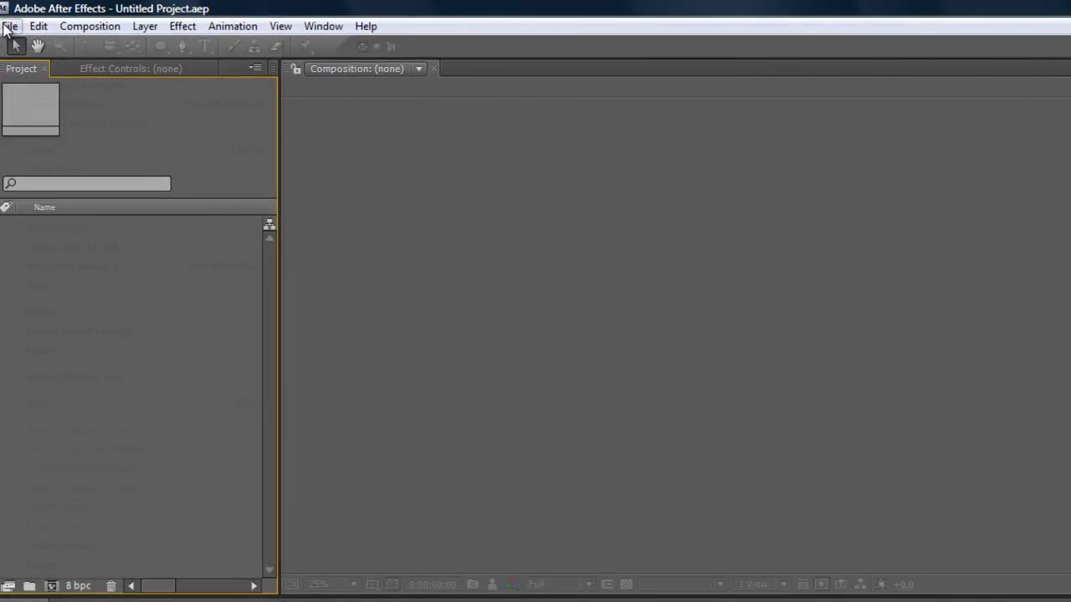
Open the editutesproject project file from the tuts folder.
{"action": "left_click", "coordinate": [63, 16]}
{"action": "left_click", "coordinate": [47, 67]}
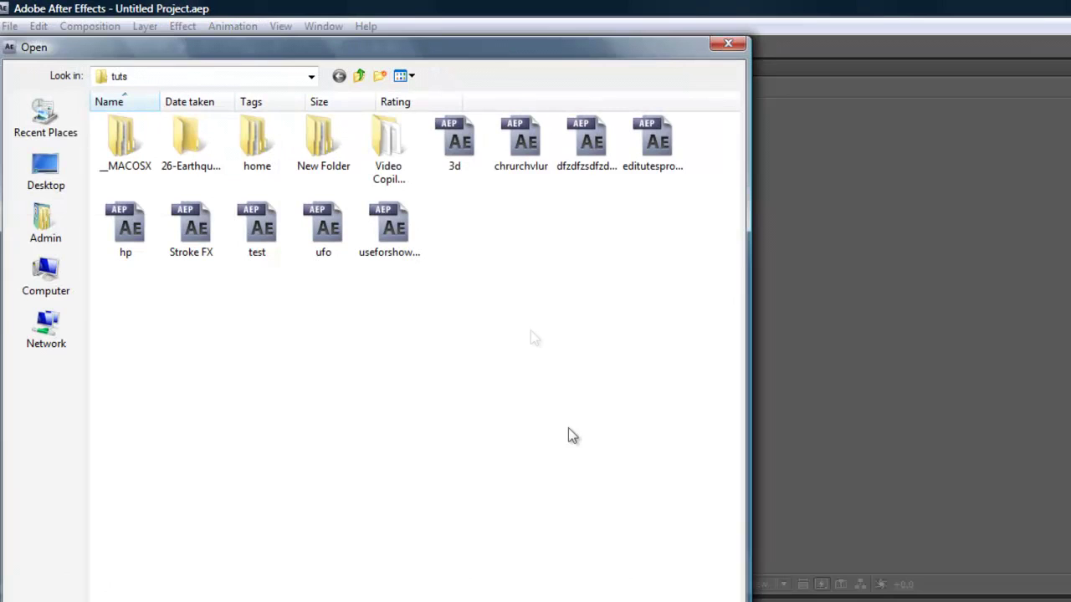
{"action": "left_click", "coordinate": [652, 144]}
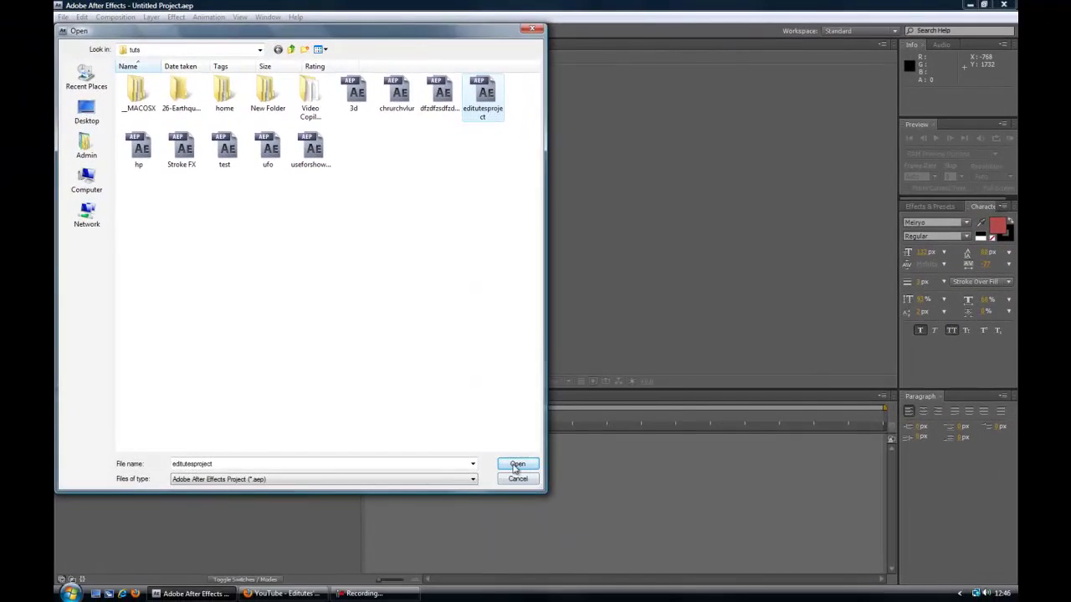
{"action": "left_click", "coordinate": [514, 466]}
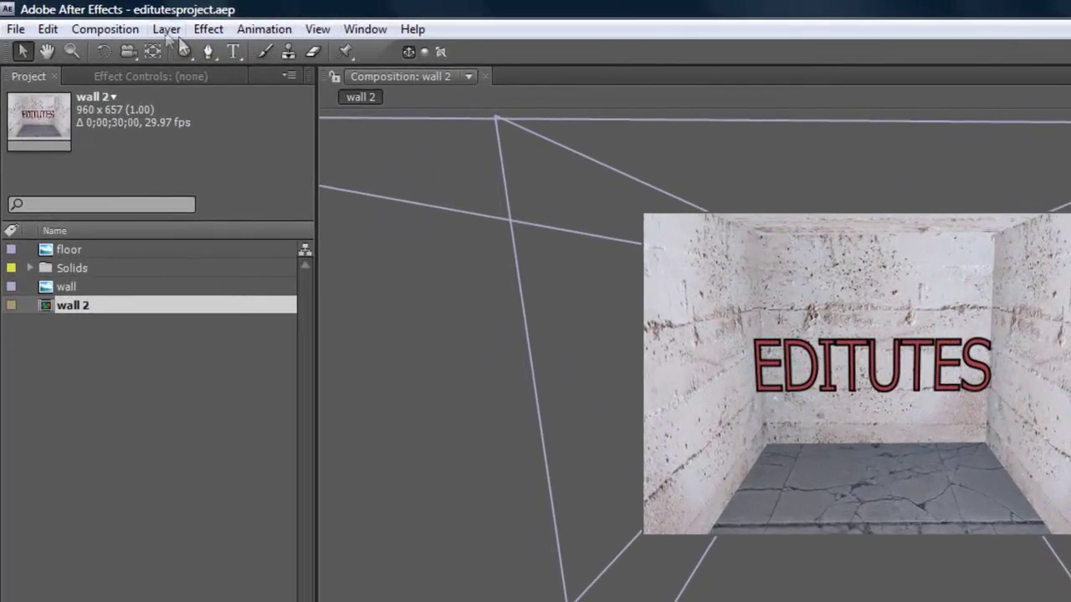
Add a Spot light, Light 1, with adjusted intensity and pale orange colour EDCC8C.
{"action": "left_click", "coordinate": [165, 31]}
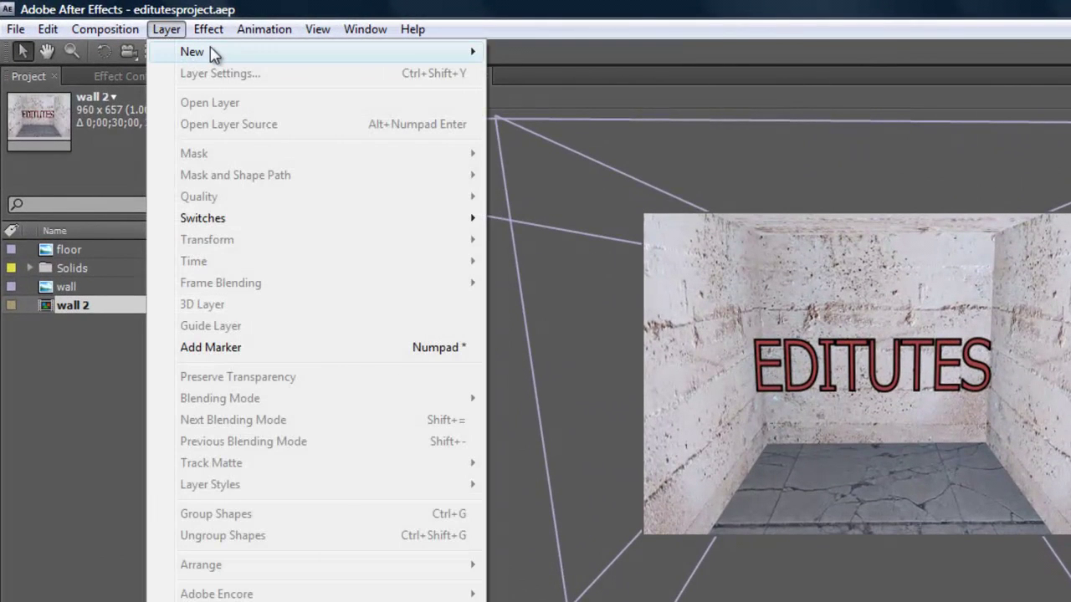
{"action": "mouse_move", "coordinate": [210, 50]}
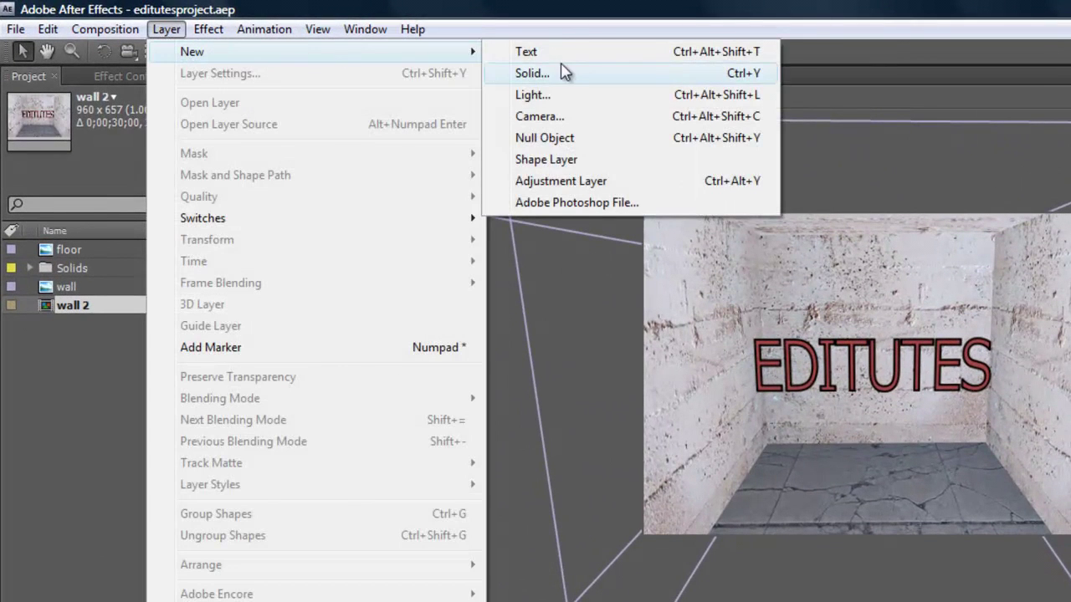
{"action": "left_click", "coordinate": [552, 97]}
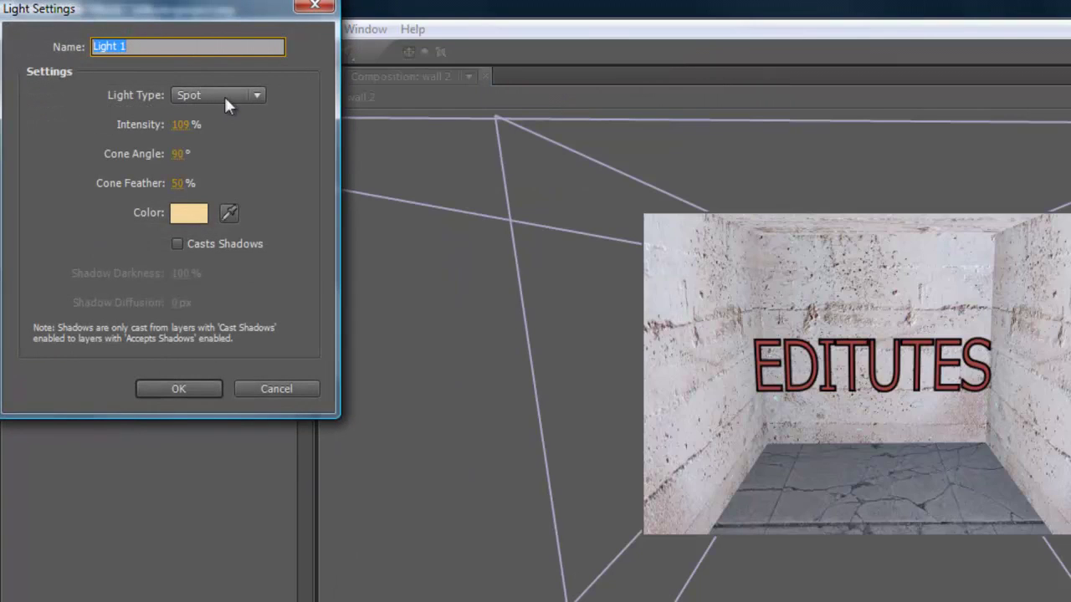
{"action": "left_click", "coordinate": [226, 101]}
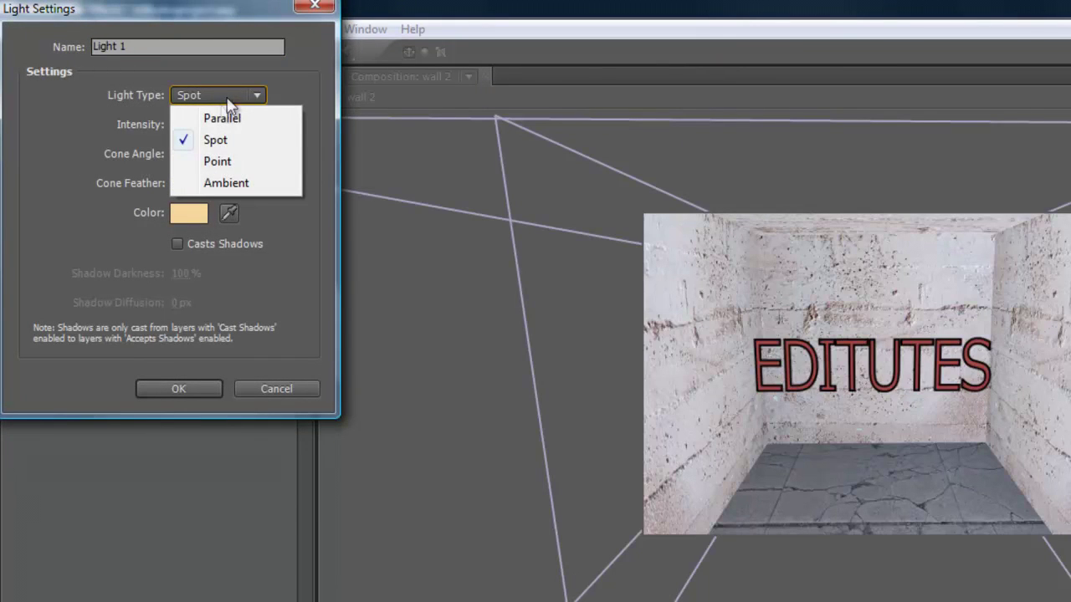
{"action": "left_click", "coordinate": [219, 141]}
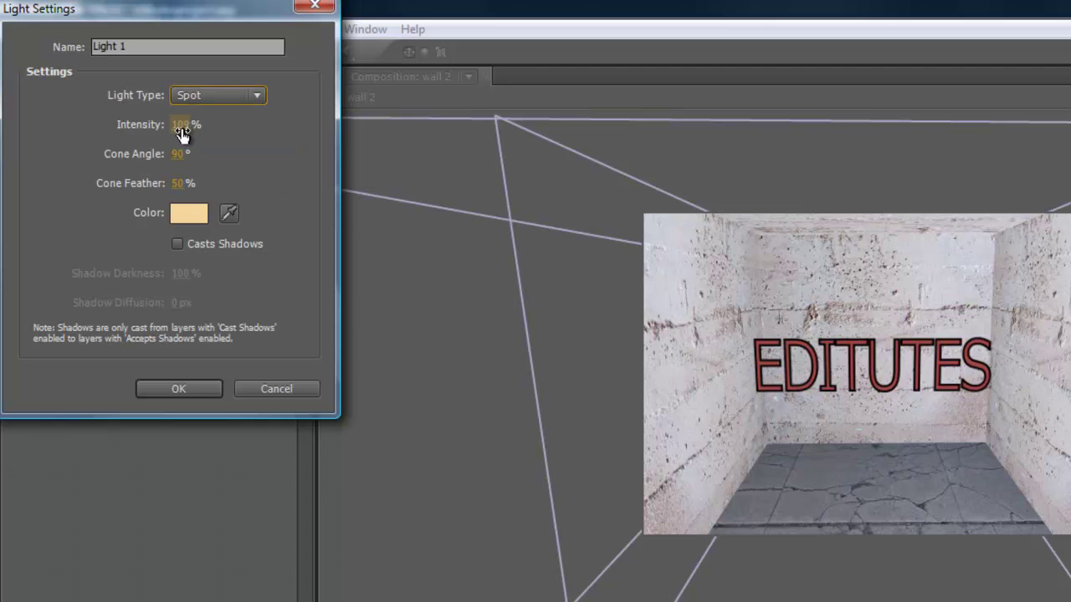
{"action": "left_click_drag", "start_coordinate": [183, 136], "coordinate": [172, 137]}
{"action": "left_click", "coordinate": [189, 213]}
{"action": "left_click", "coordinate": [122, 57]}
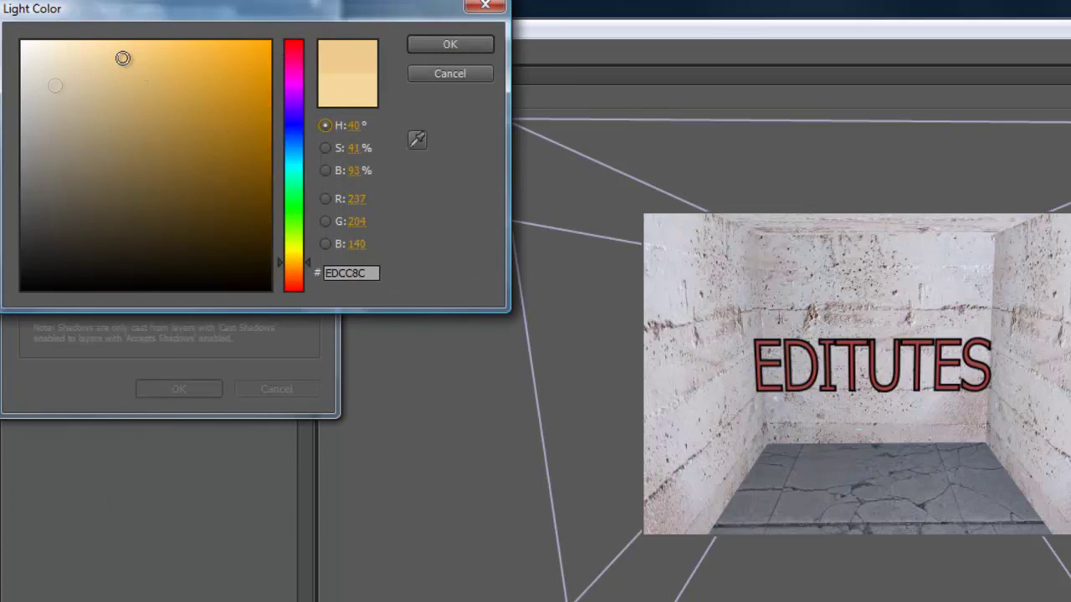
{"action": "left_click", "coordinate": [479, 45]}
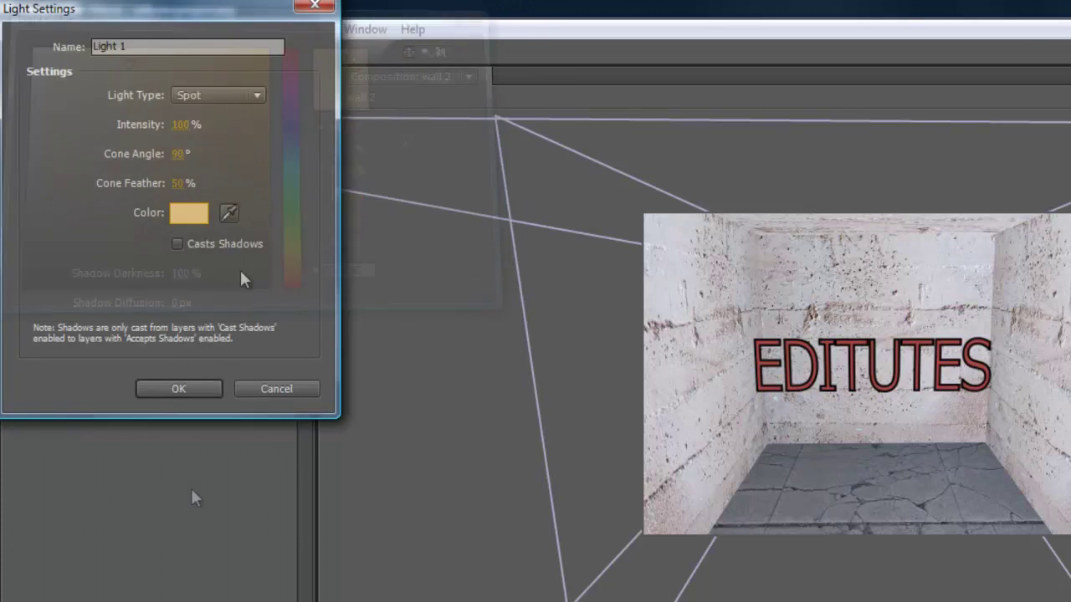
{"action": "left_click", "coordinate": [211, 384]}
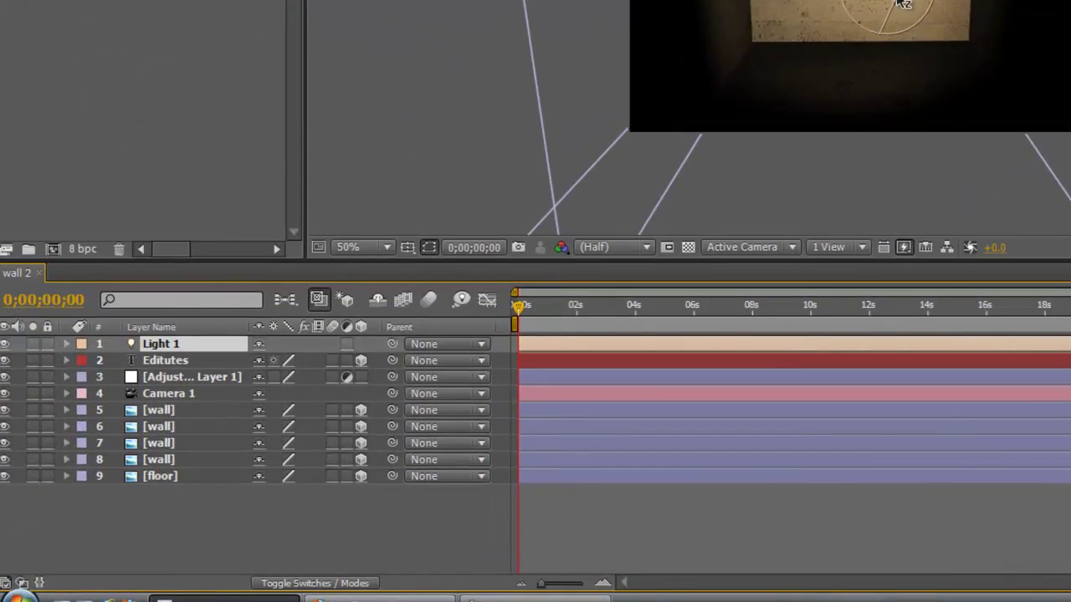
Raise Light 1 so its cone lands on the EDITUTES text on the back wall.
{"action": "left_click", "coordinate": [160, 345]}
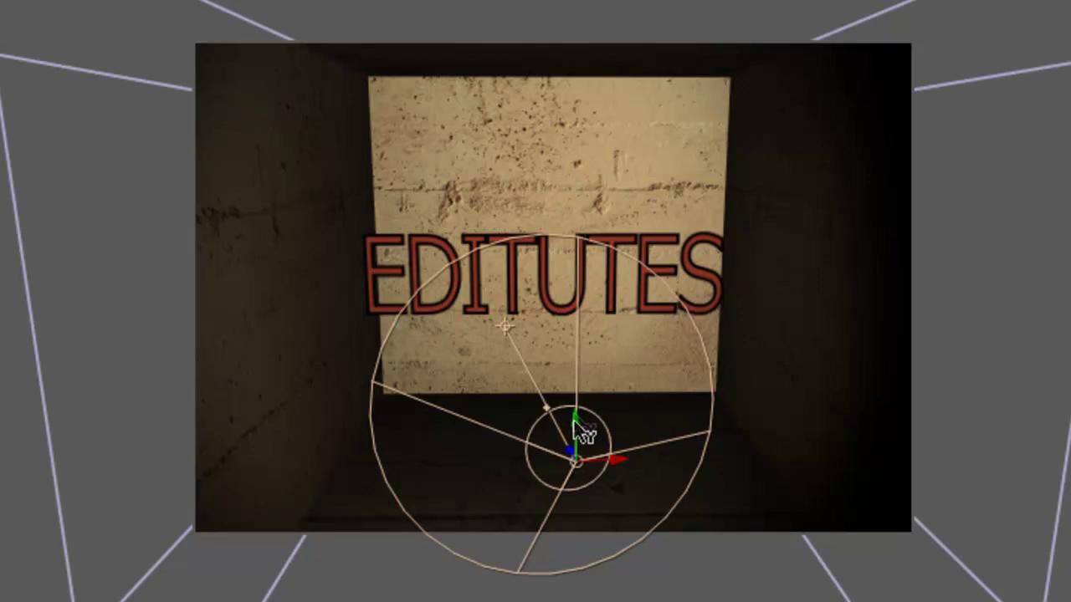
{"action": "mouse_move", "coordinate": [590, 402]}
{"action": "left_mouse_down"}
{"action": "mouse_move", "coordinate": [587, 373]}
{"action": "mouse_move", "coordinate": [576, 410]}
{"action": "left_mouse_up"}
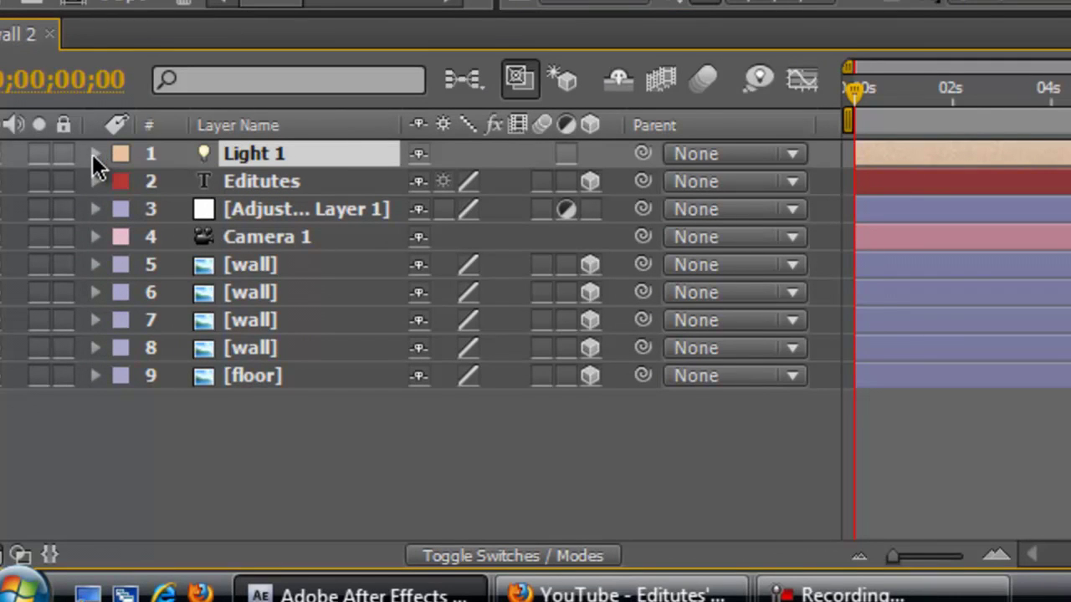
Scrub Light 1's Intensity up under Light Options, then collapse its properties.
{"action": "left_click", "coordinate": [97, 154]}
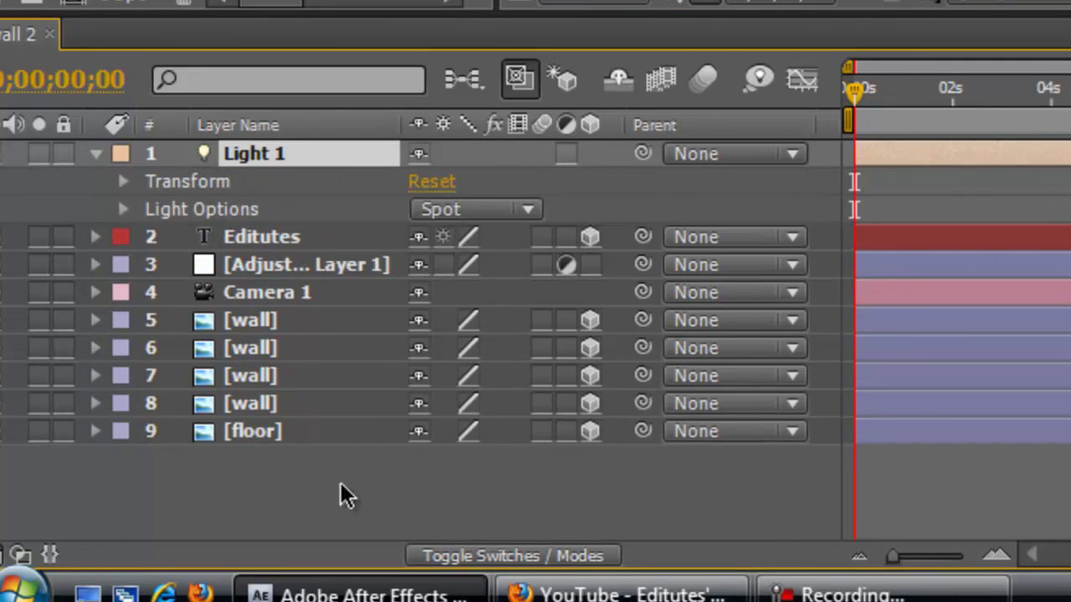
{"action": "left_click", "coordinate": [122, 209]}
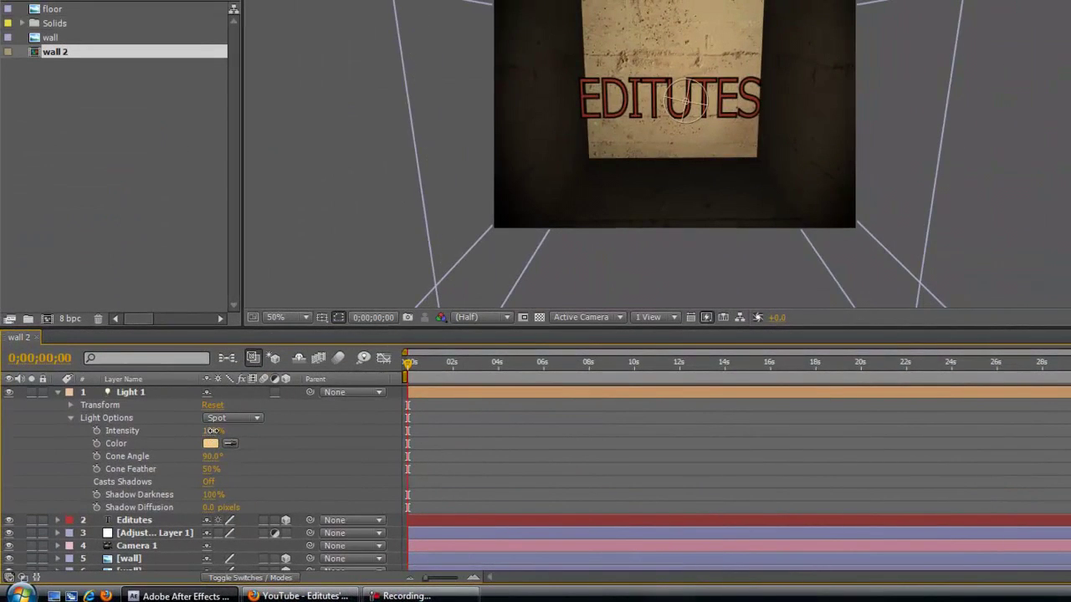
{"action": "left_click_drag", "start_coordinate": [215, 430], "coordinate": [506, 467]}
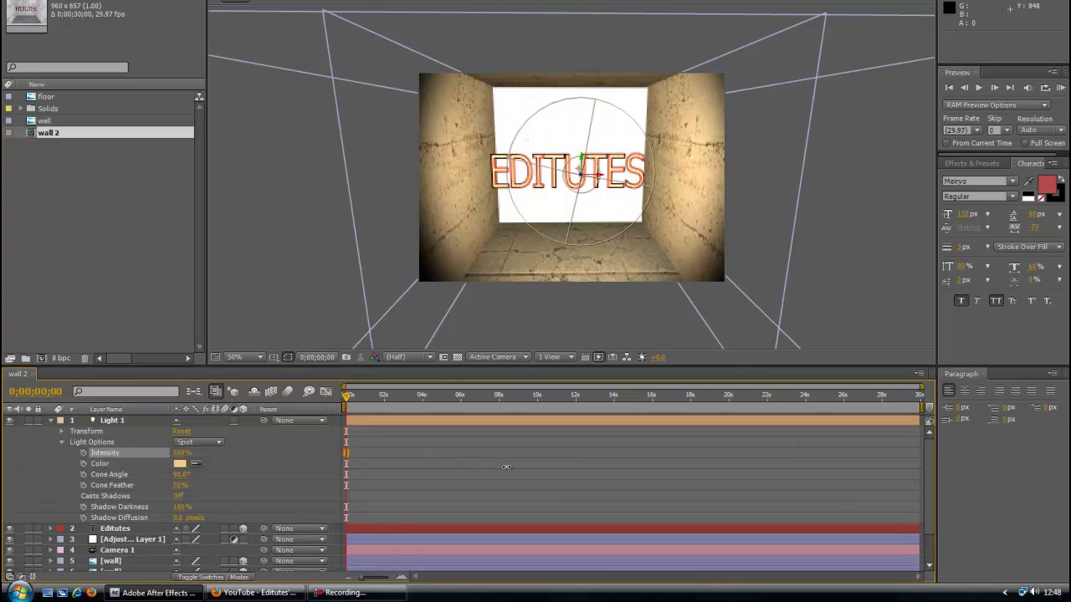
{"action": "left_click", "coordinate": [554, 492]}
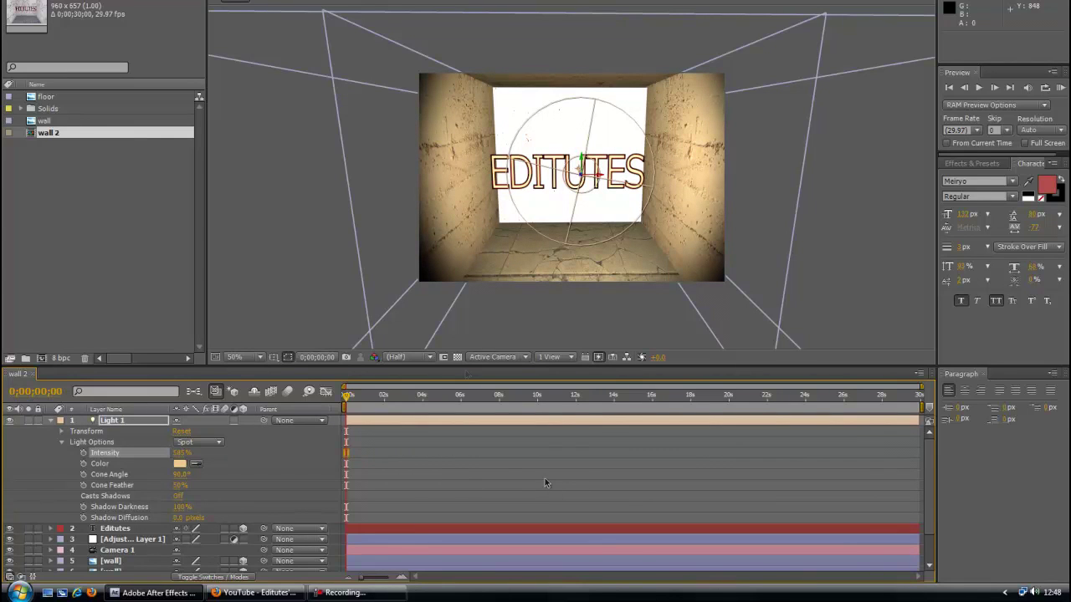
{"action": "left_click", "coordinate": [51, 421]}
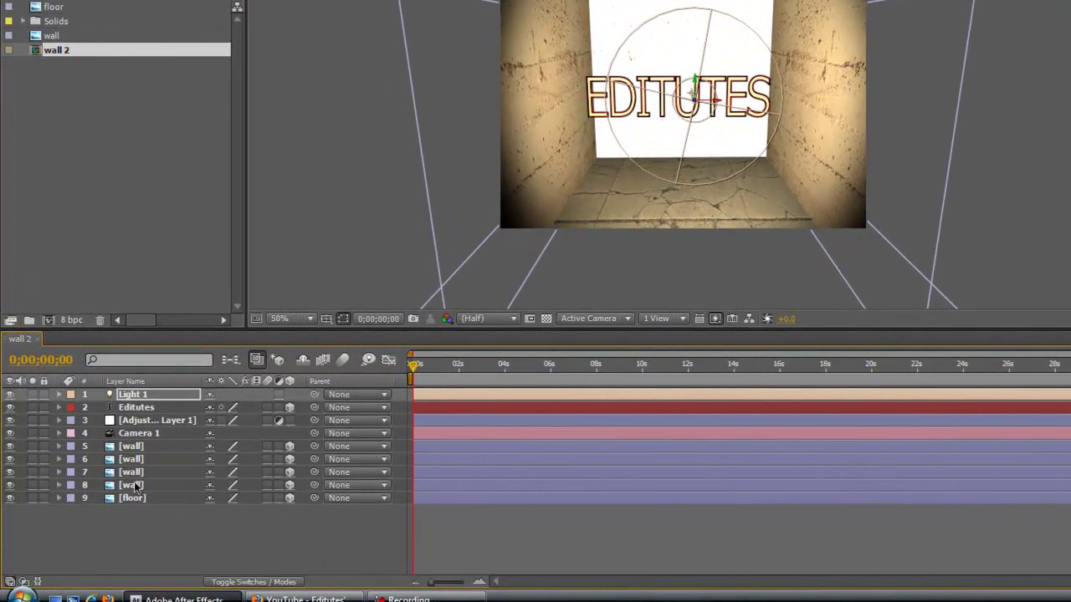
{"action": "left_click", "coordinate": [133, 484]}
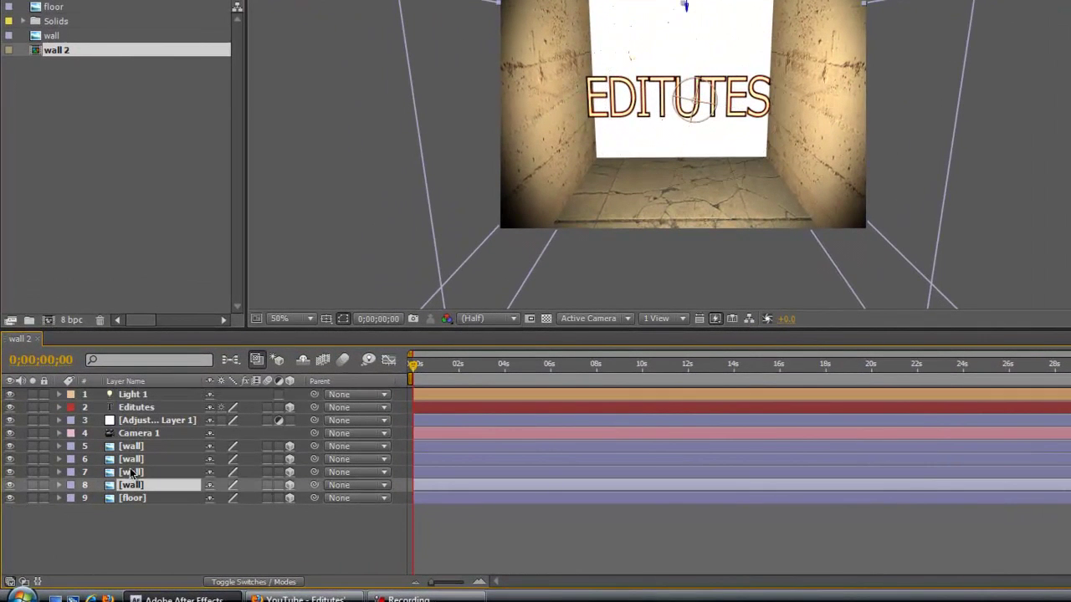
{"action": "left_click", "coordinate": [129, 470]}
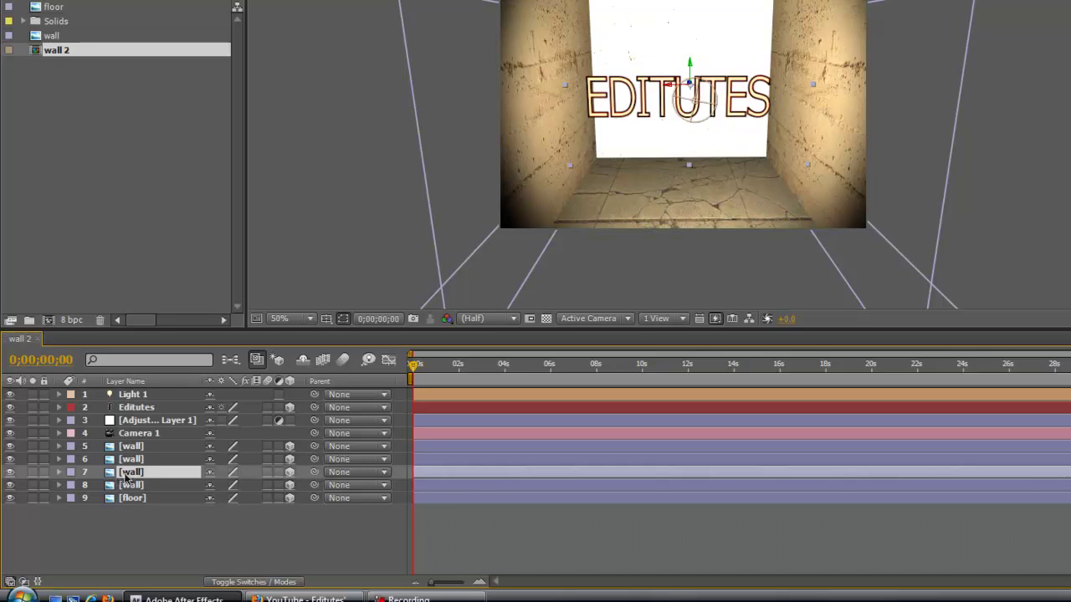
{"action": "left_click", "coordinate": [10, 473]}
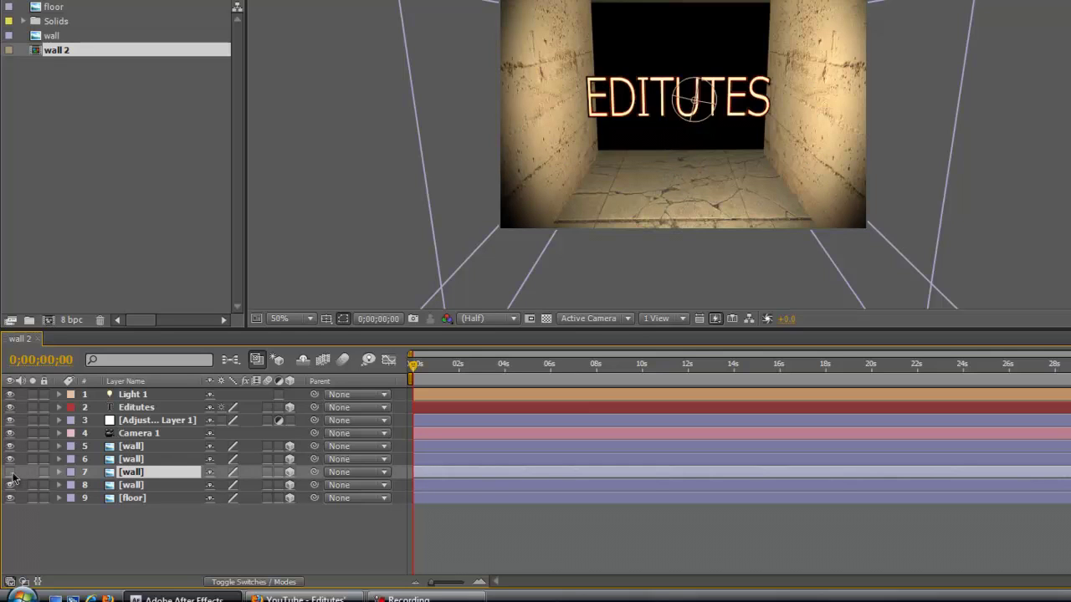
{"action": "left_click", "coordinate": [10, 472]}
{"action": "left_click", "coordinate": [10, 472]}
{"action": "left_click", "coordinate": [10, 473]}
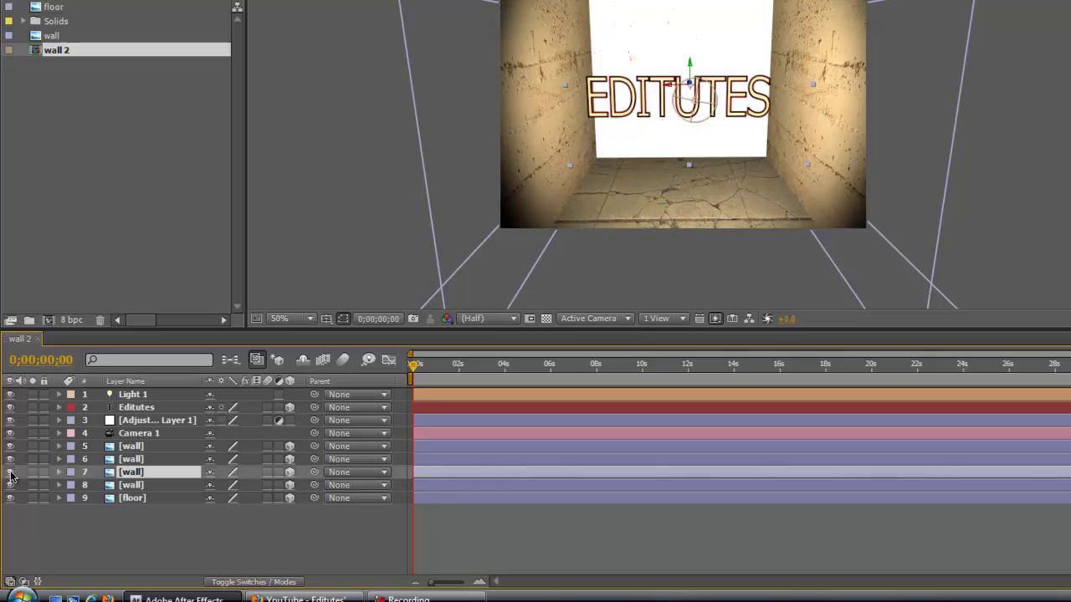
Apply an Exposure effect to the back wall layer.
{"action": "right_click", "coordinate": [145, 476]}
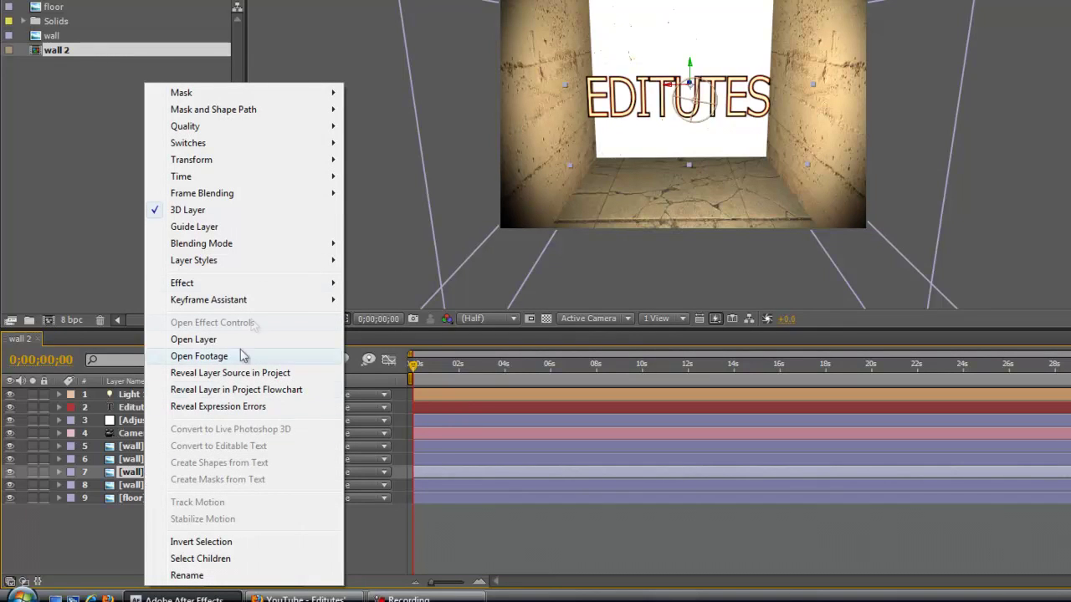
{"action": "mouse_move", "coordinate": [268, 288]}
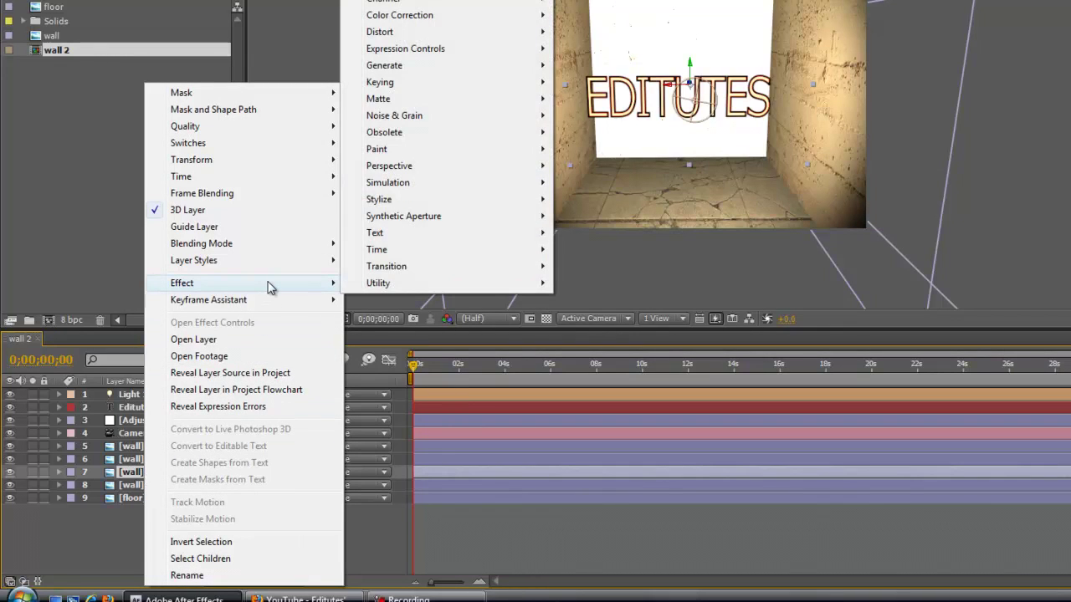
{"action": "mouse_move", "coordinate": [458, 18]}
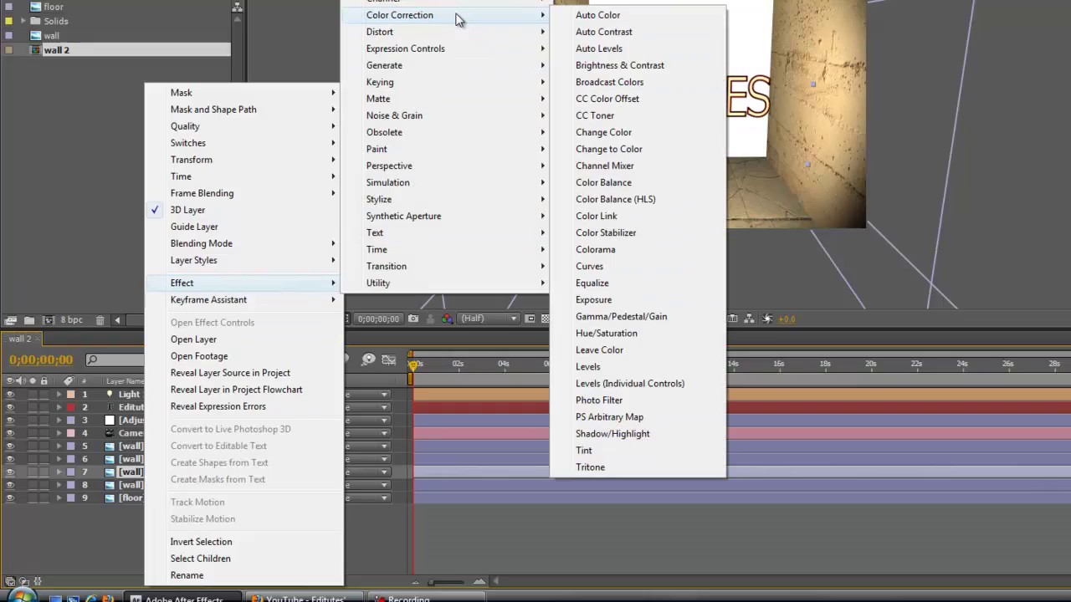
{"action": "left_click", "coordinate": [599, 304]}
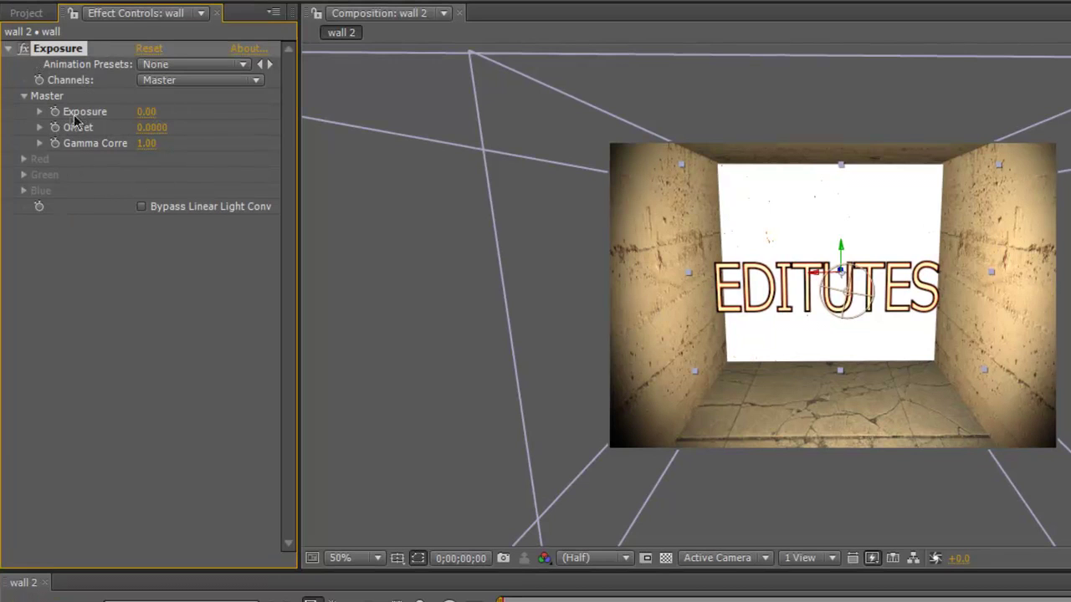
Set the wall's Master Exposure slightly above zero, to about 0.69.
{"action": "left_click", "coordinate": [25, 97]}
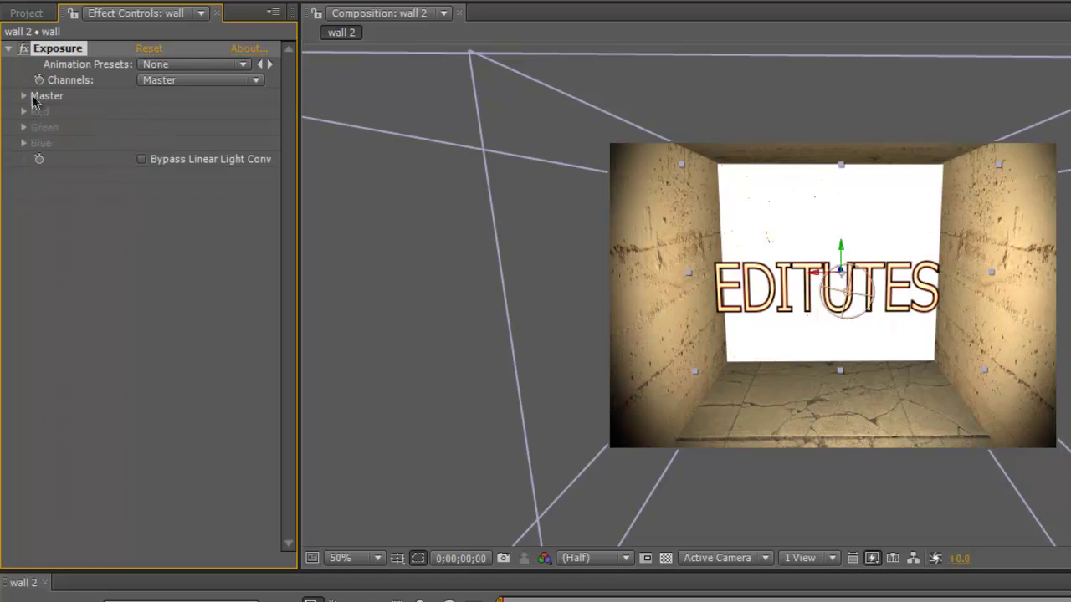
{"action": "left_click", "coordinate": [28, 103]}
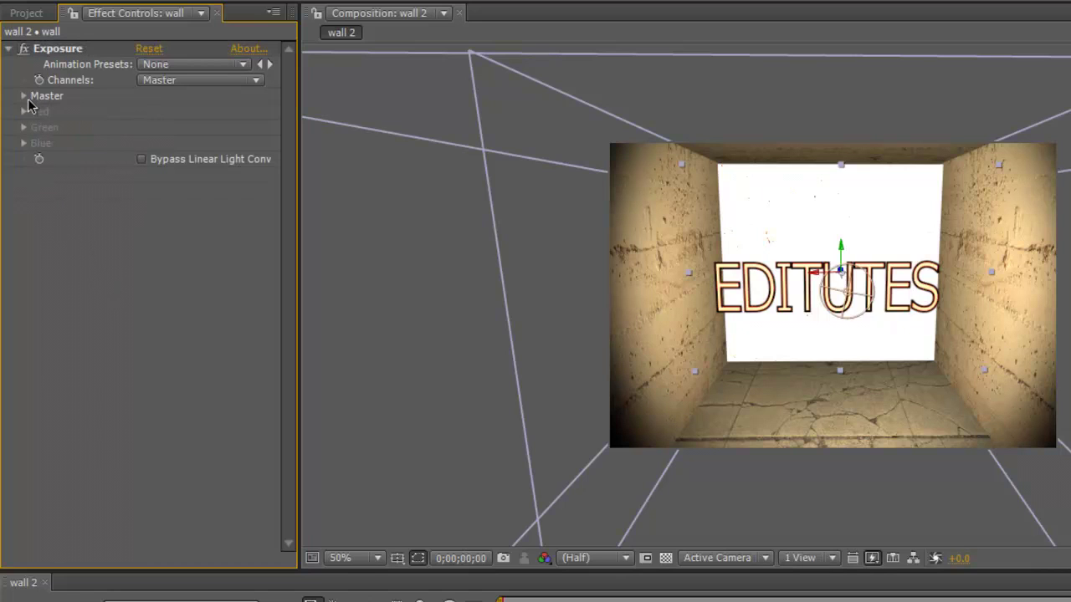
{"action": "left_click", "coordinate": [24, 96]}
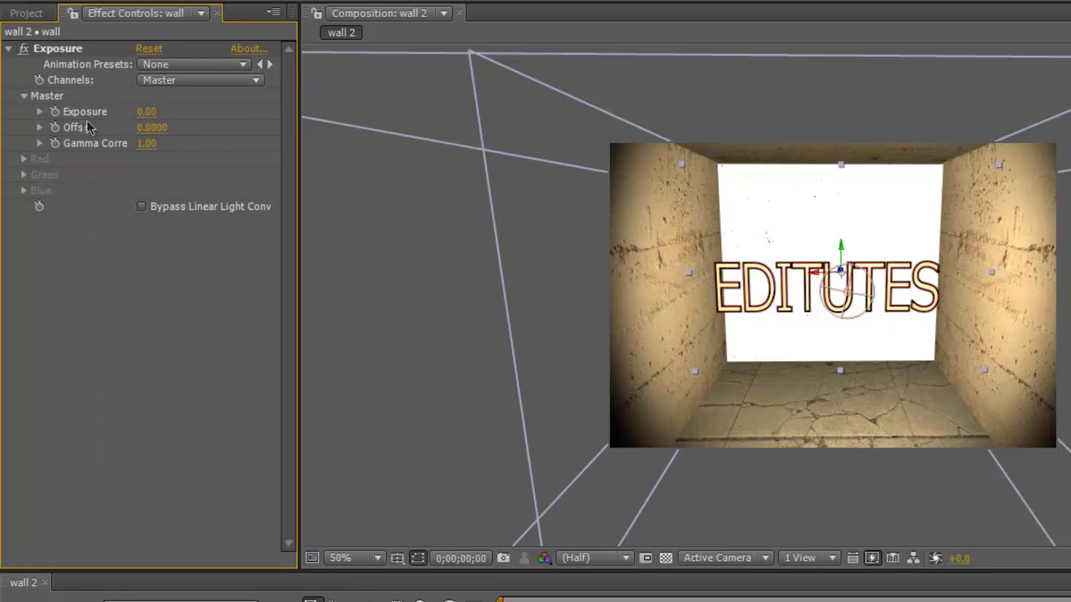
{"action": "left_click_drag", "start_coordinate": [150, 118], "coordinate": [104, 112]}
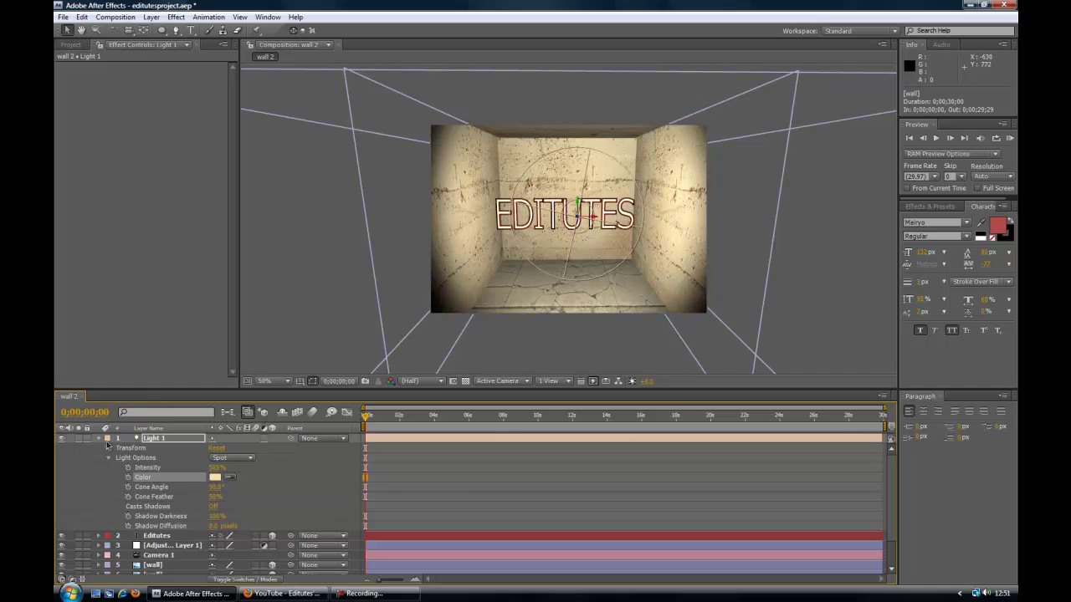
Collapse Light 1's properties in the timeline and select a wall layer.
{"action": "left_click", "coordinate": [98, 438]}
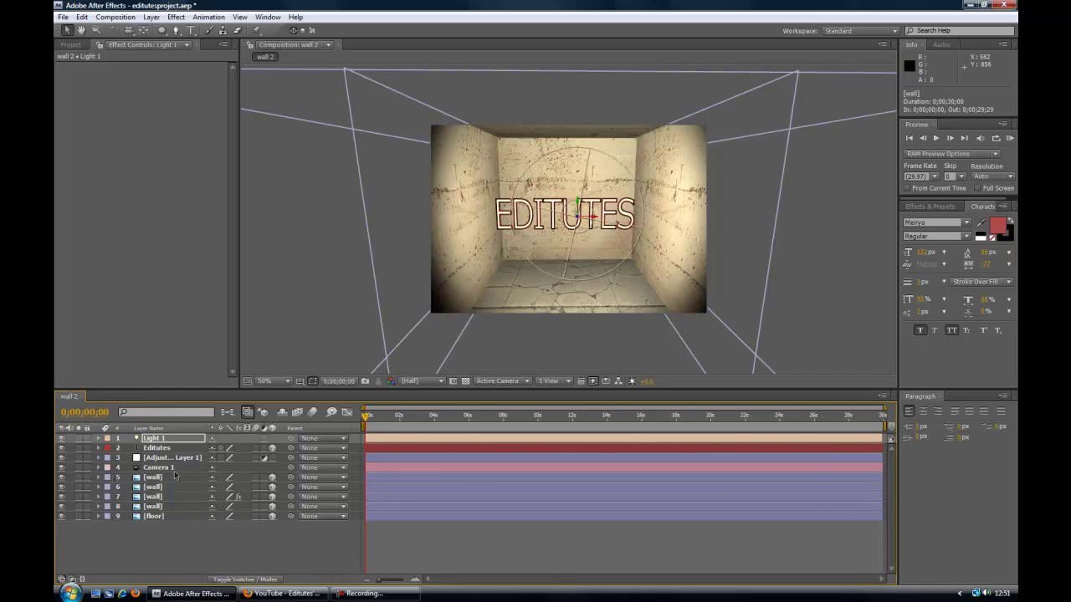
{"action": "left_click", "coordinate": [153, 488]}
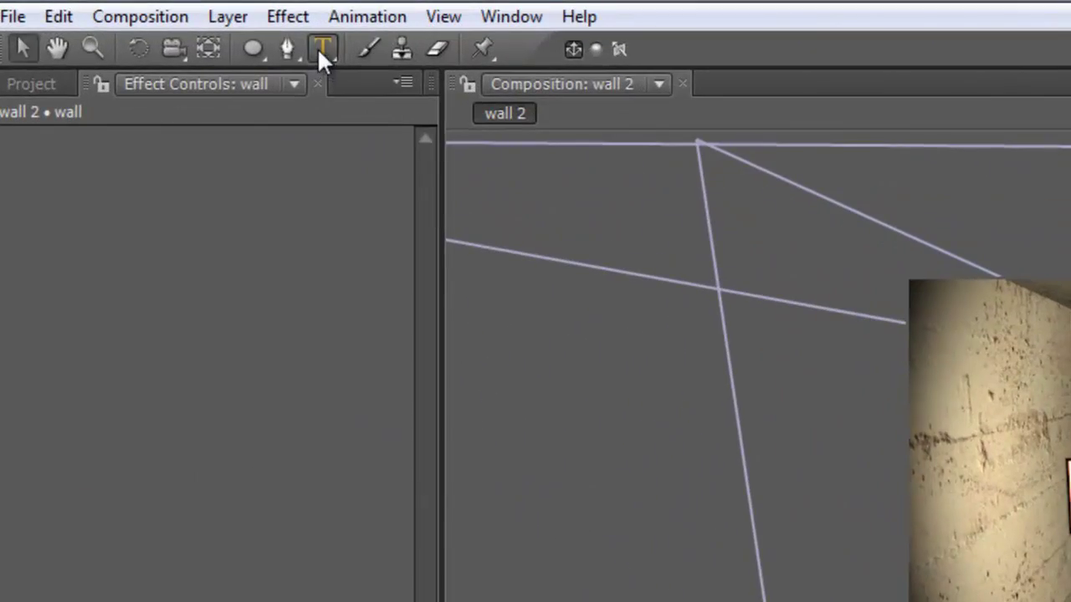
Start a new text layer in the composition, typing DFG and then deleting it.
{"action": "left_click", "coordinate": [192, 30]}
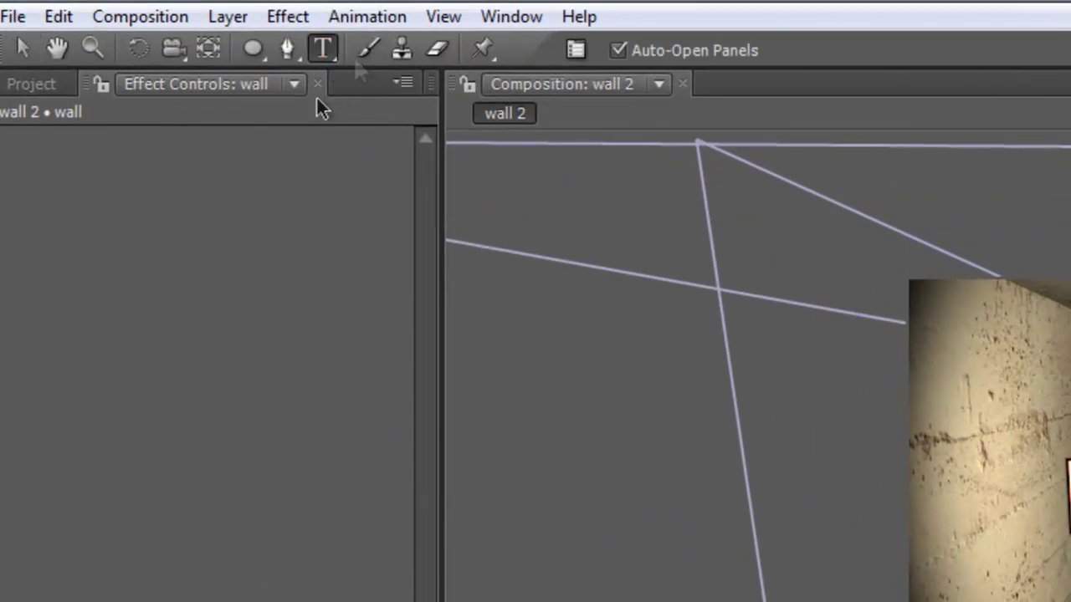
{"action": "left_click", "coordinate": [530, 164]}
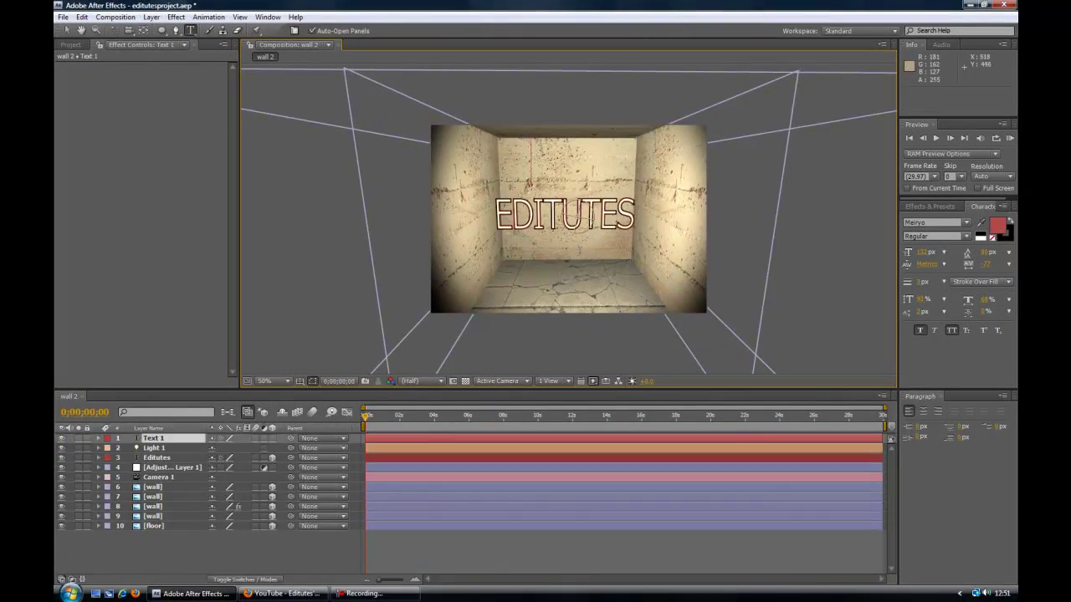
{"action": "type", "text": "DFG"}
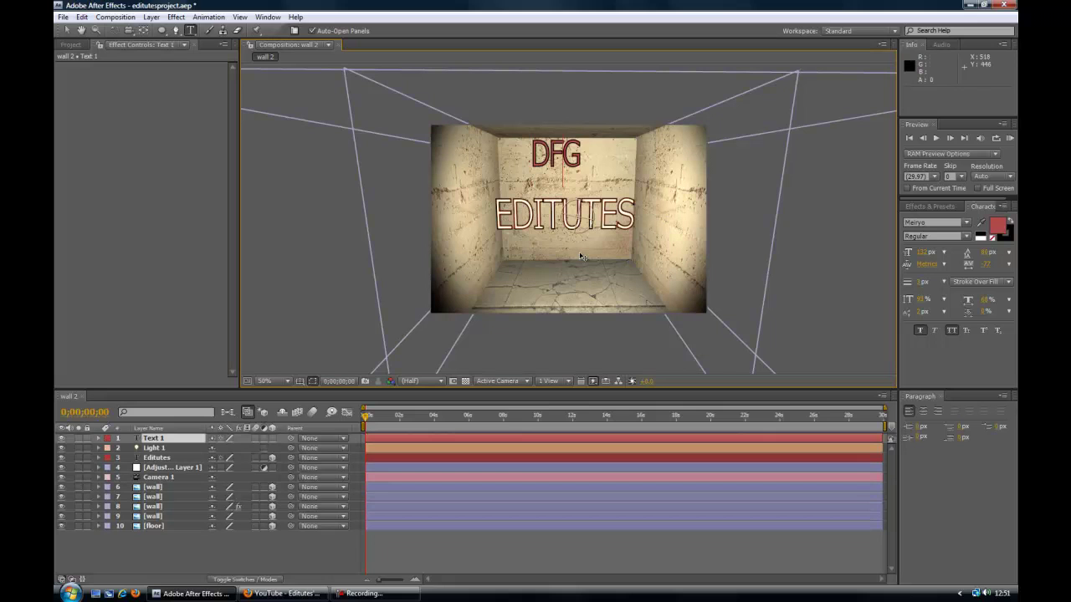
{"action": "key", "text": "BackSpace"}
{"action": "key", "text": "BackSpace"}
{"action": "key", "text": "BackSpace"}
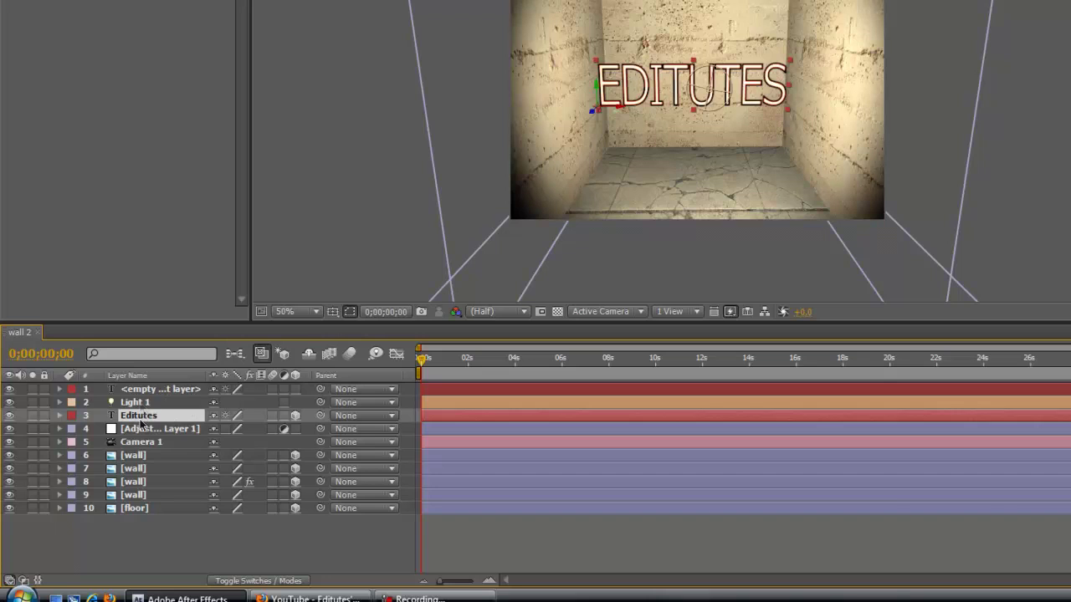
Delete the empty text layer, duplicate Editutes as Editutes 2, and reselect the original Editutes.
{"action": "left_click", "coordinate": [165, 390]}
{"action": "key", "text": "Delete"}
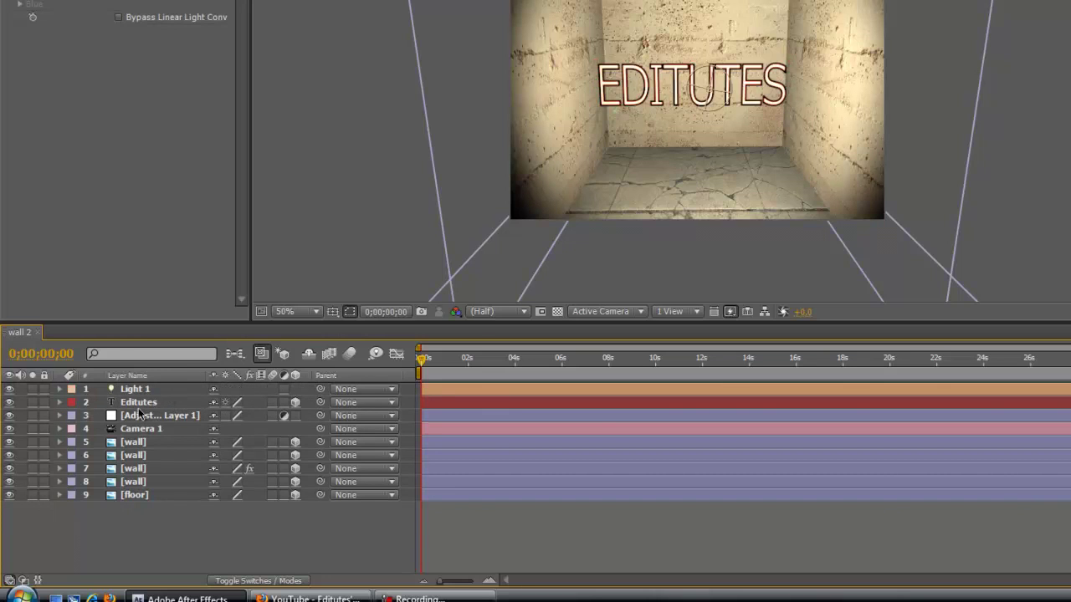
{"action": "left_click", "coordinate": [138, 402]}
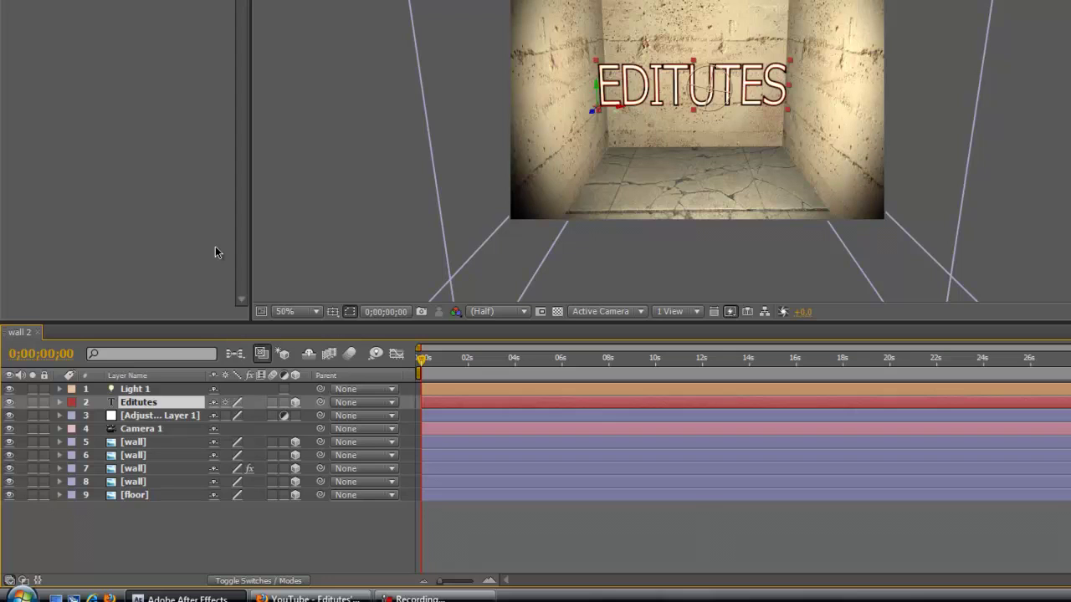
{"action": "key", "text": "ctrl+d"}
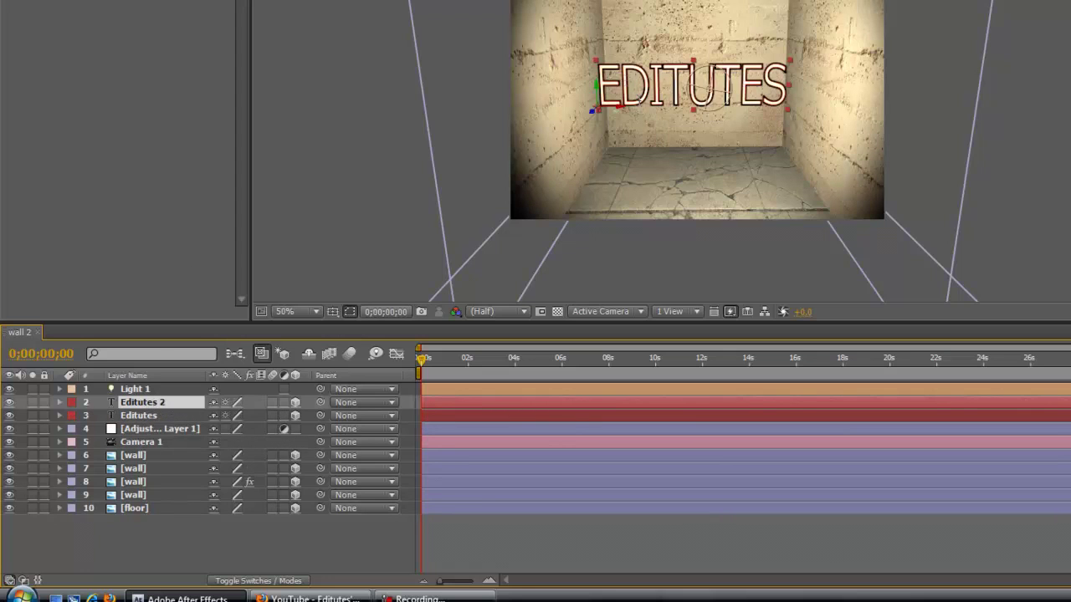
{"action": "left_click", "coordinate": [139, 421]}
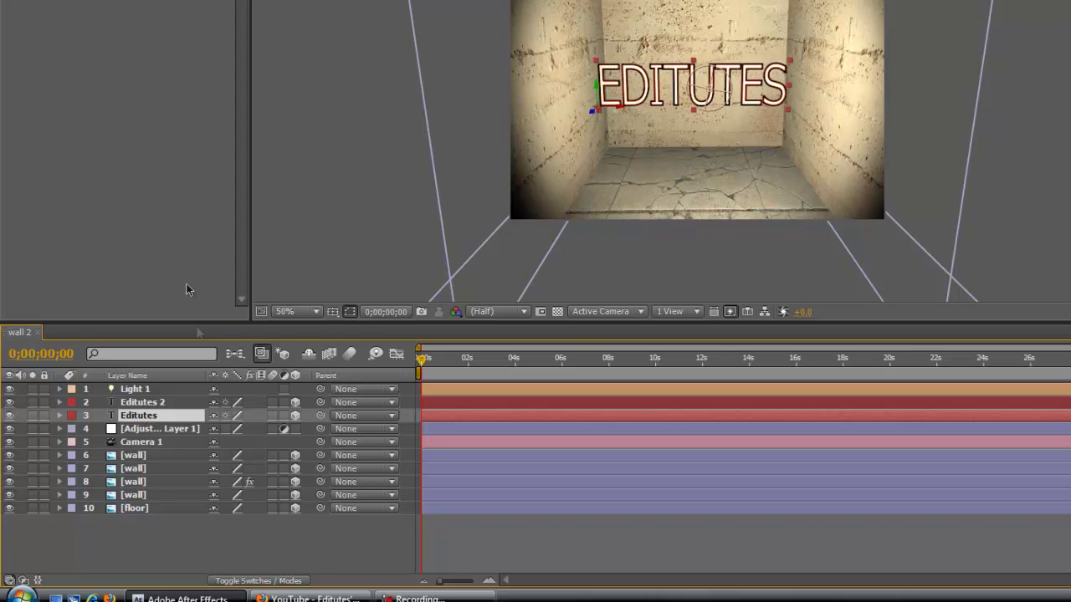
{"action": "left_click", "coordinate": [155, 403]}
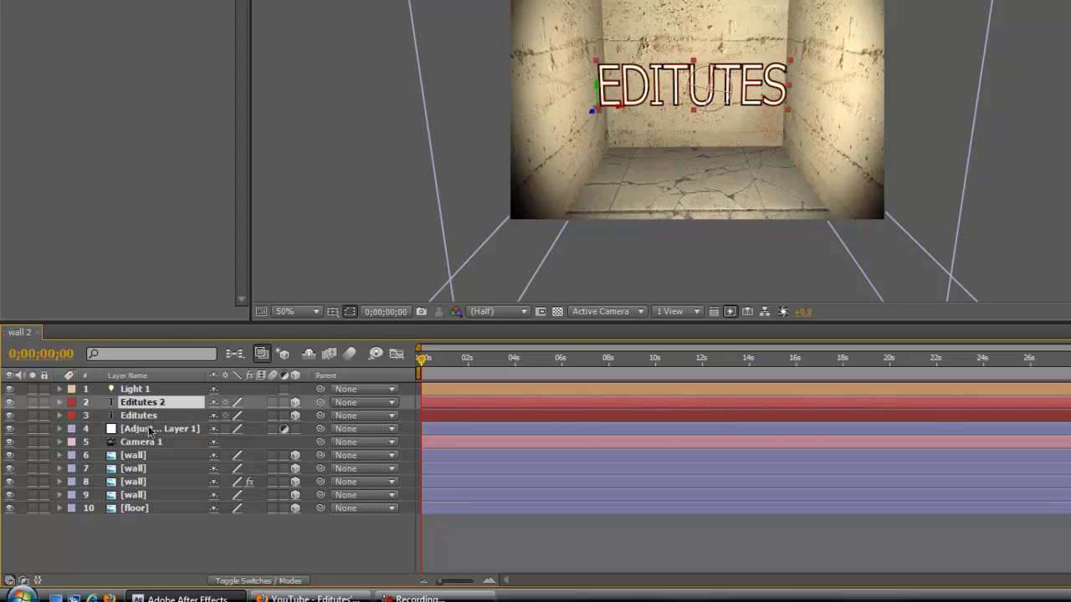
{"action": "left_click", "coordinate": [151, 417]}
{"action": "left_click", "coordinate": [153, 406]}
{"action": "left_click", "coordinate": [152, 415]}
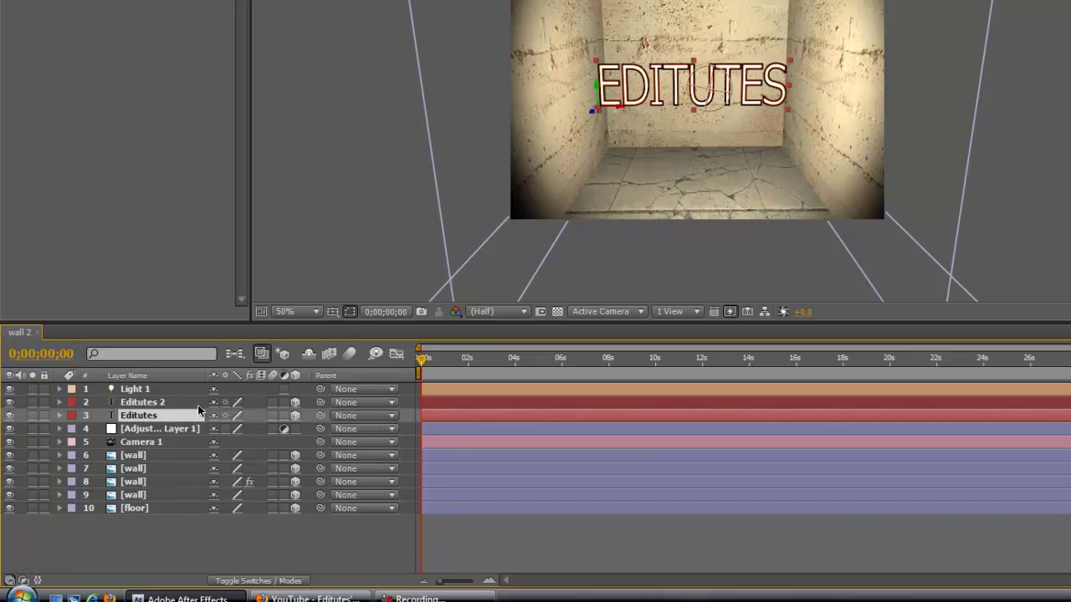
Hide the original Editutes layer and select Editutes 2 with the Selection tool.
{"action": "left_click", "coordinate": [9, 416]}
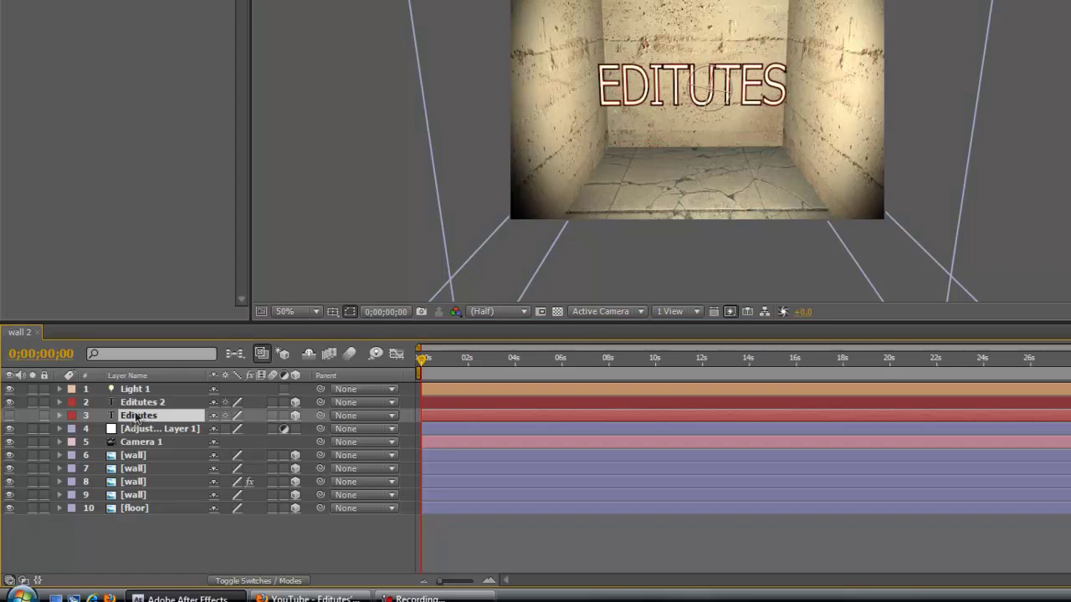
{"action": "left_click", "coordinate": [143, 405]}
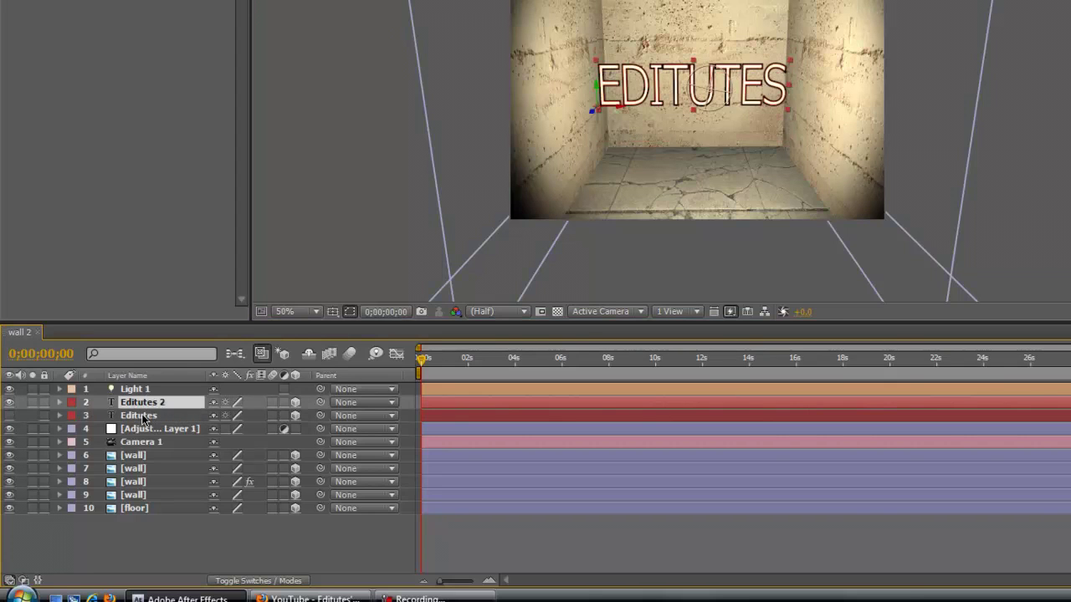
{"action": "left_click", "coordinate": [143, 417]}
{"action": "left_click", "coordinate": [133, 404]}
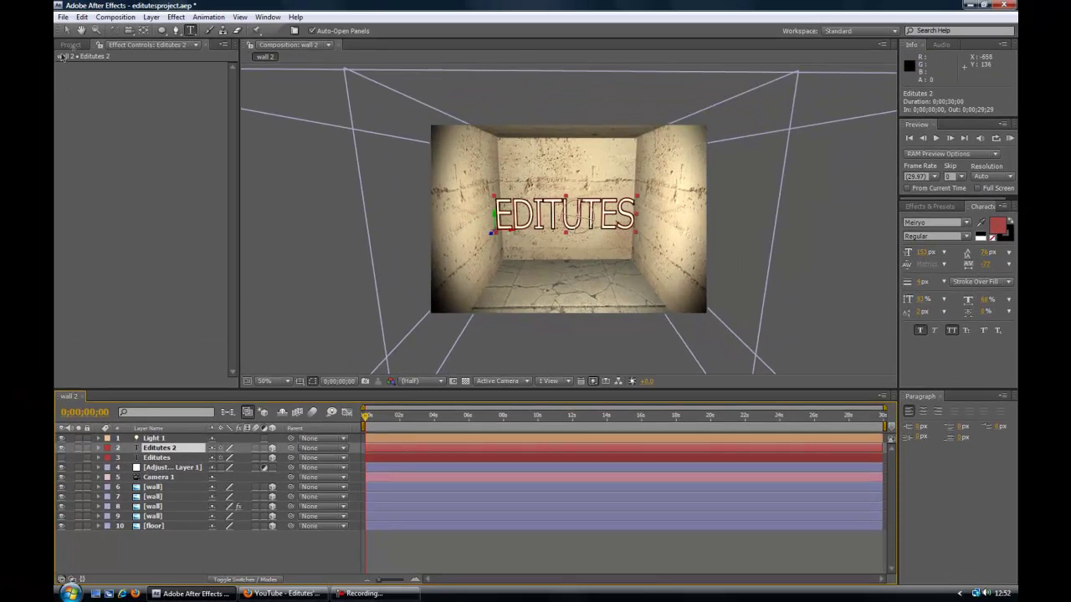
{"action": "key", "text": "v"}
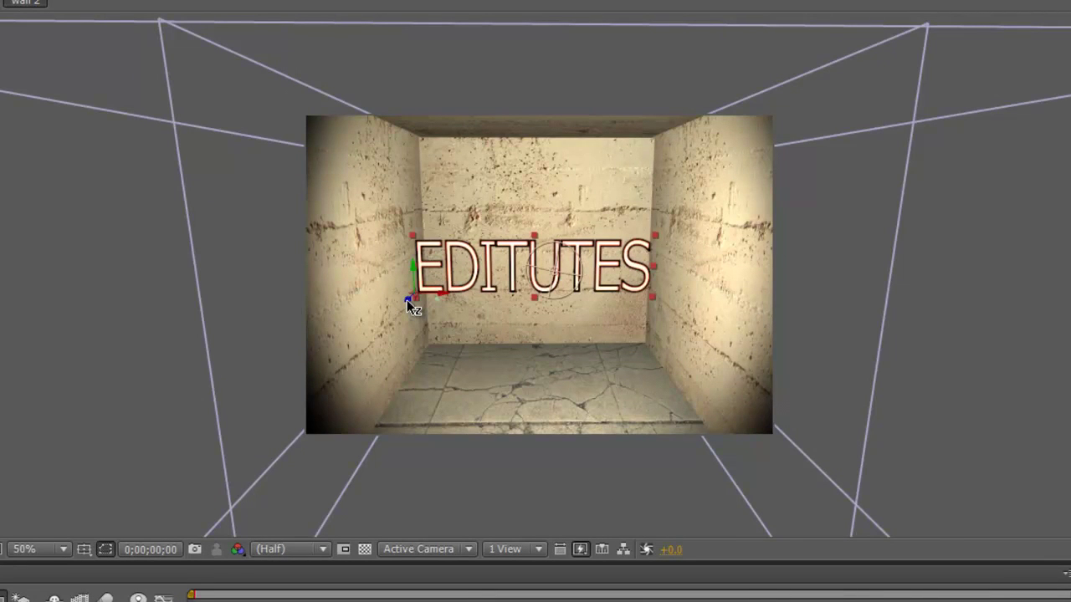
Push the TUTORIALS text back in depth and lower it, then orbit the camera.
{"action": "left_click_drag", "start_coordinate": [406, 300], "coordinate": [1070, 303]}
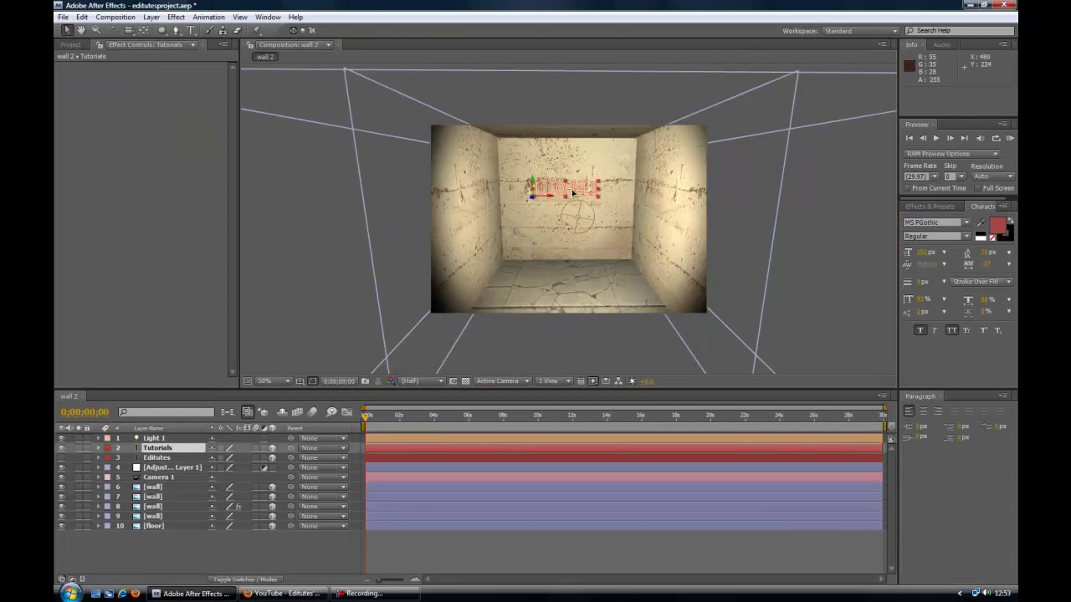
{"action": "left_click_drag", "start_coordinate": [573, 193], "coordinate": [569, 198]}
{"action": "key", "text": "Return"}
{"action": "left_click", "coordinate": [129, 30]}
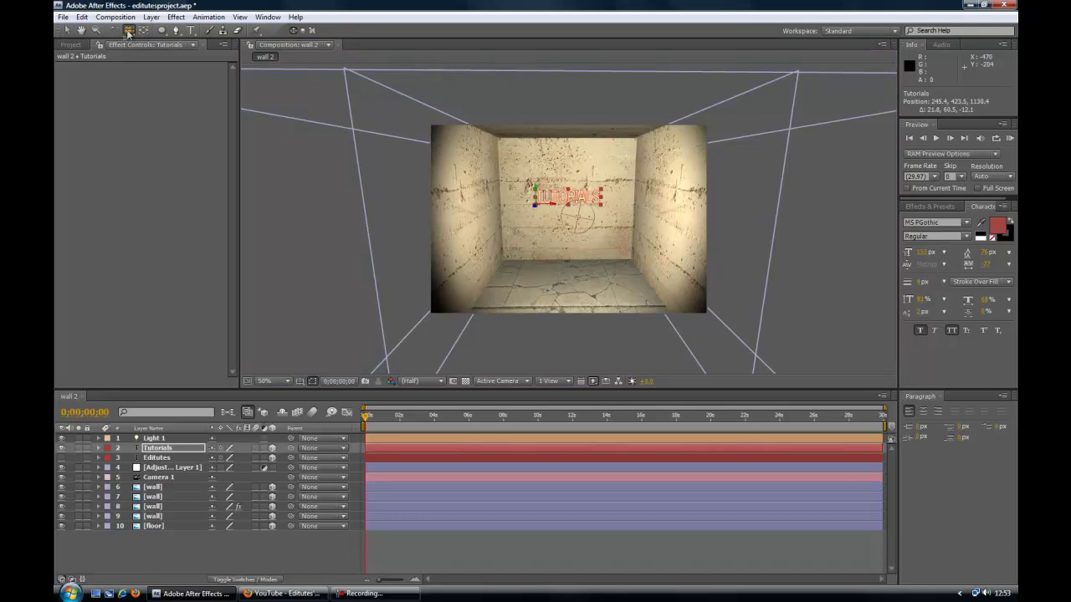
{"action": "left_click_drag", "start_coordinate": [593, 259], "coordinate": [588, 251]}
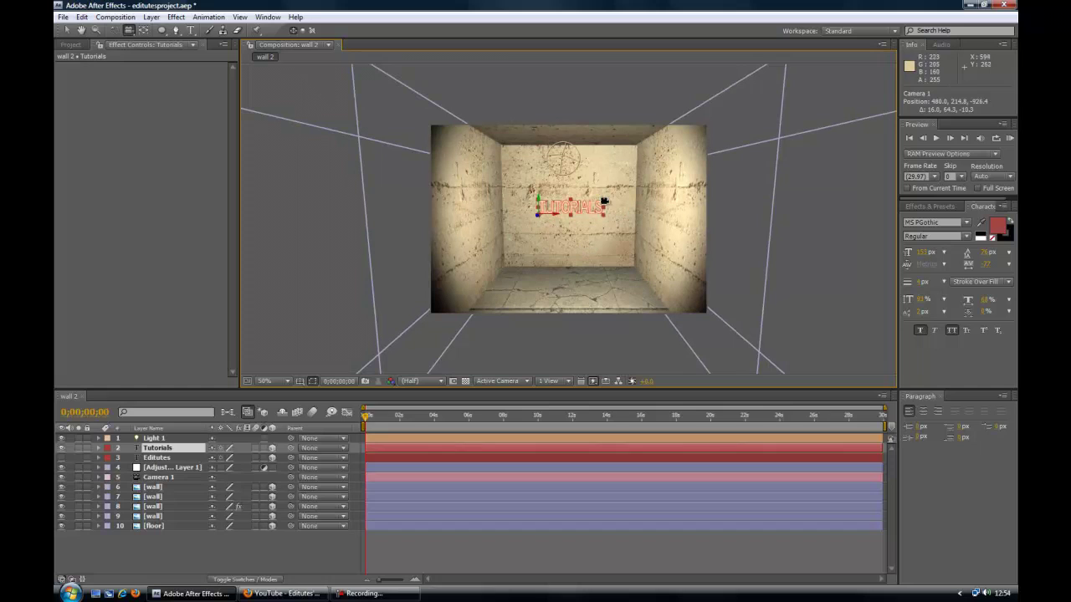
Scale the TUTORIALS text to 97% and make the Editutes layer visible again.
{"action": "left_click", "coordinate": [66, 32]}
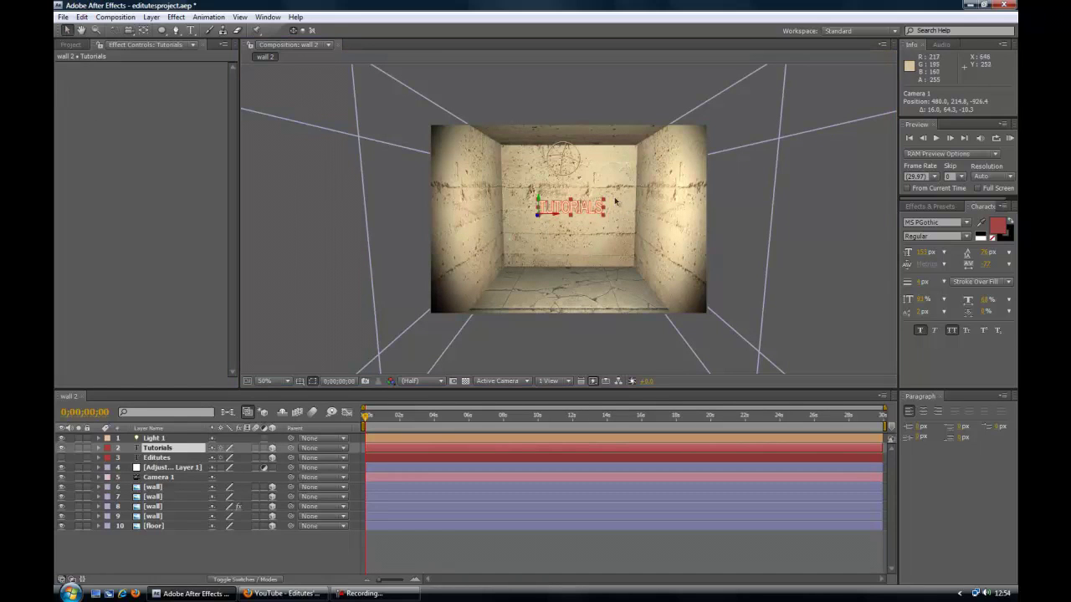
{"action": "left_click_drag", "start_coordinate": [604, 204], "coordinate": [602, 205]}
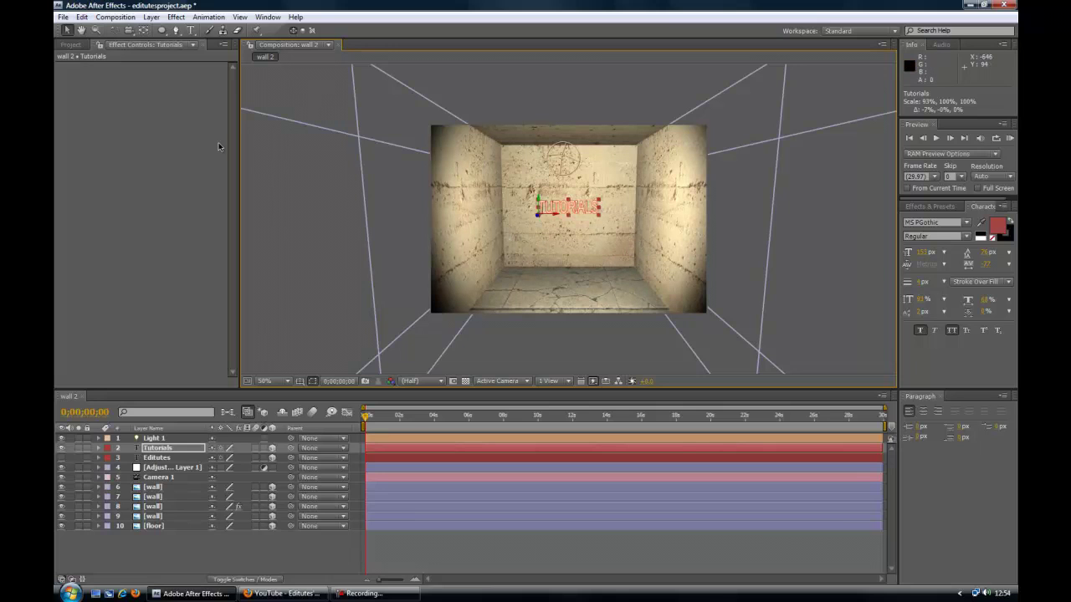
{"action": "left_click", "coordinate": [154, 460]}
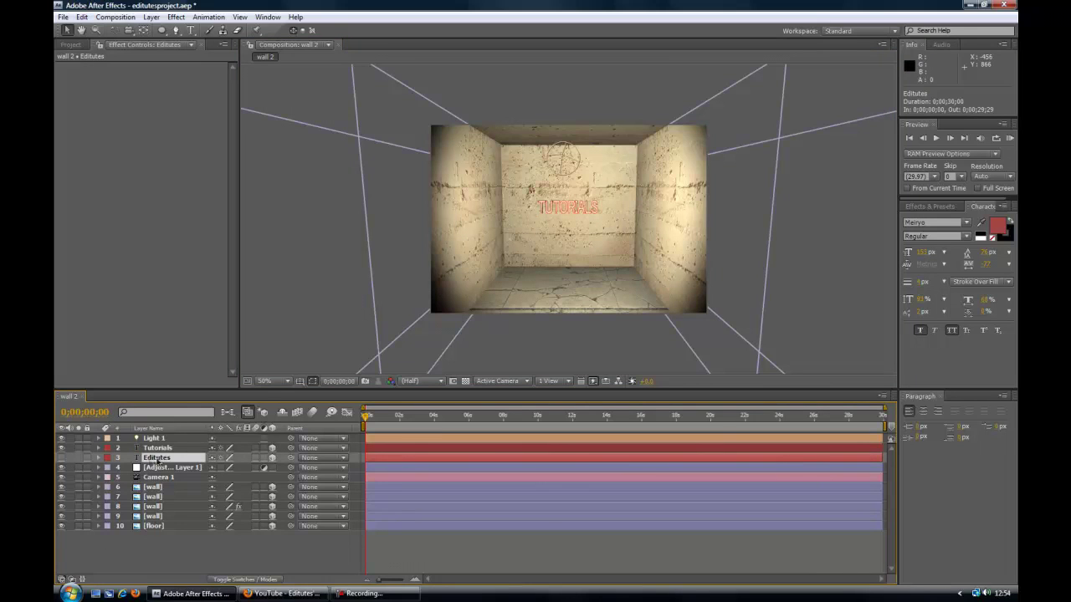
{"action": "left_click", "coordinate": [61, 458]}
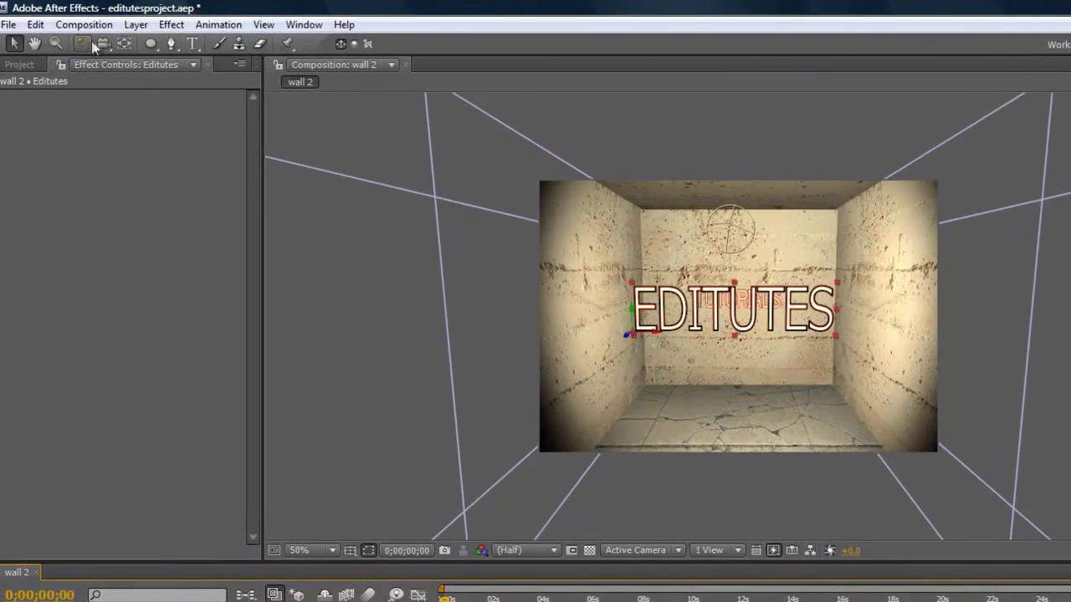
Nudge the camera slightly to reframe the room.
{"action": "left_click", "coordinate": [102, 43]}
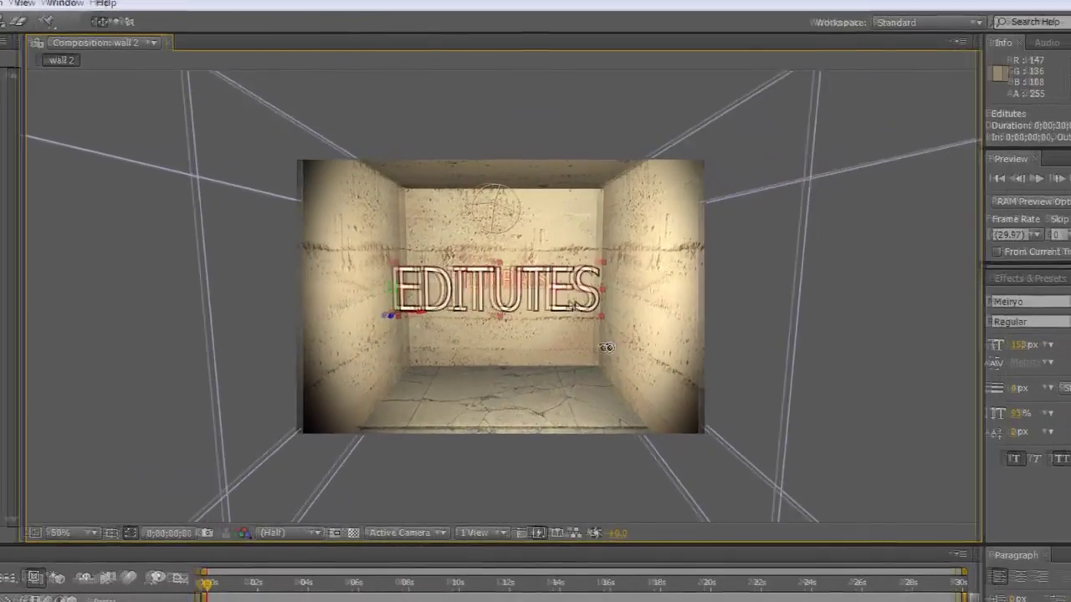
{"action": "left_click_drag", "start_coordinate": [852, 369], "coordinate": [855, 376]}
{"action": "mouse_move", "coordinate": [608, 353]}
{"action": "left_mouse_down"}
{"action": "mouse_move", "coordinate": [585, 359]}
{"action": "mouse_move", "coordinate": [600, 358]}
{"action": "mouse_move", "coordinate": [599, 343]}
{"action": "left_mouse_up"}
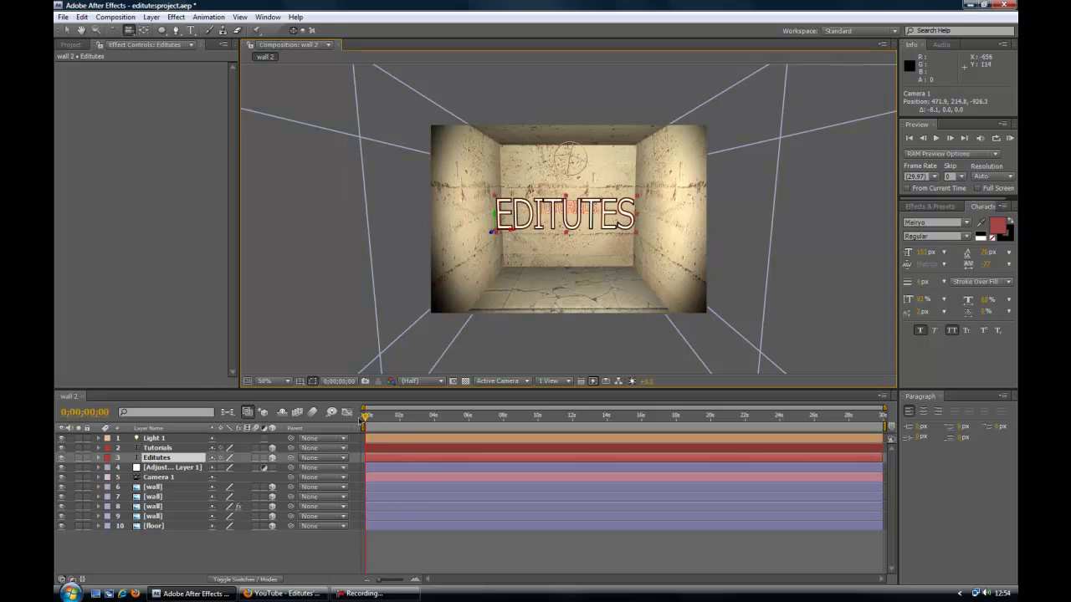
Expand Camera 1's Transform properties and select its Position property.
{"action": "left_click", "coordinate": [144, 476]}
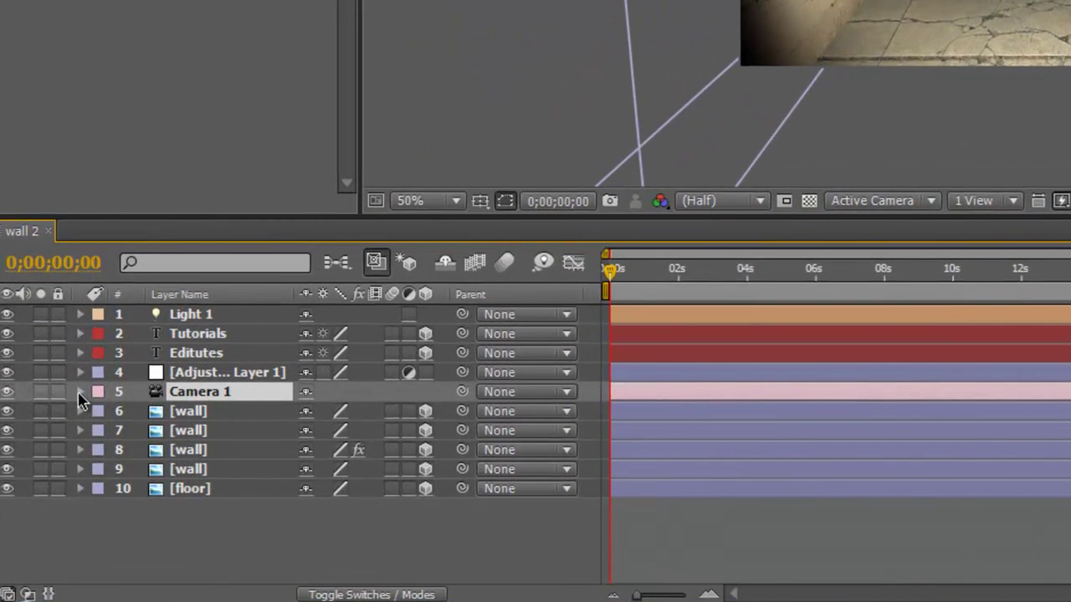
{"action": "left_click", "coordinate": [80, 392]}
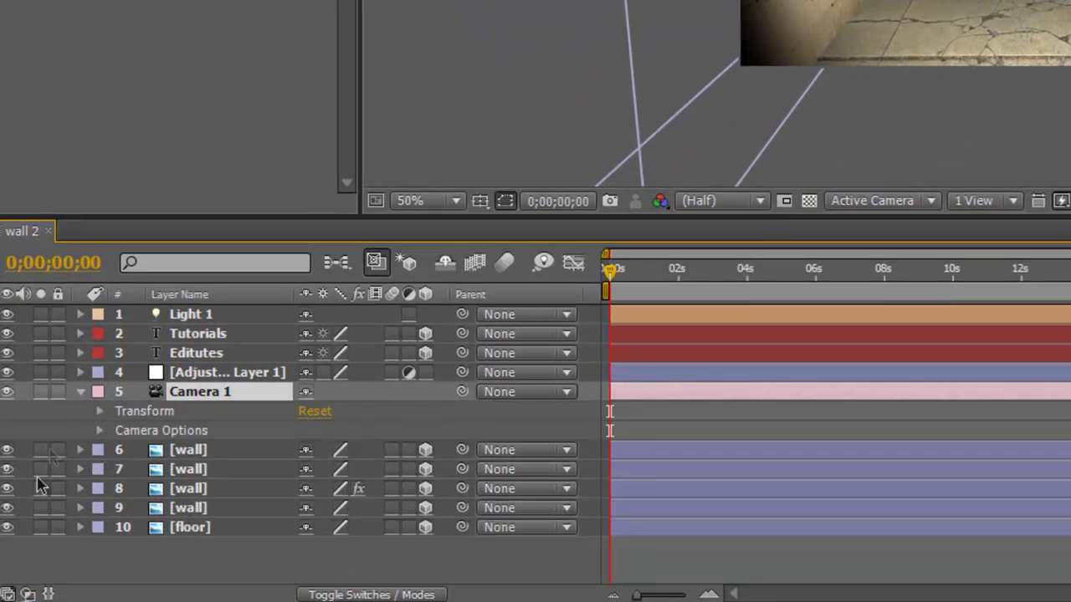
{"action": "left_click", "coordinate": [99, 411]}
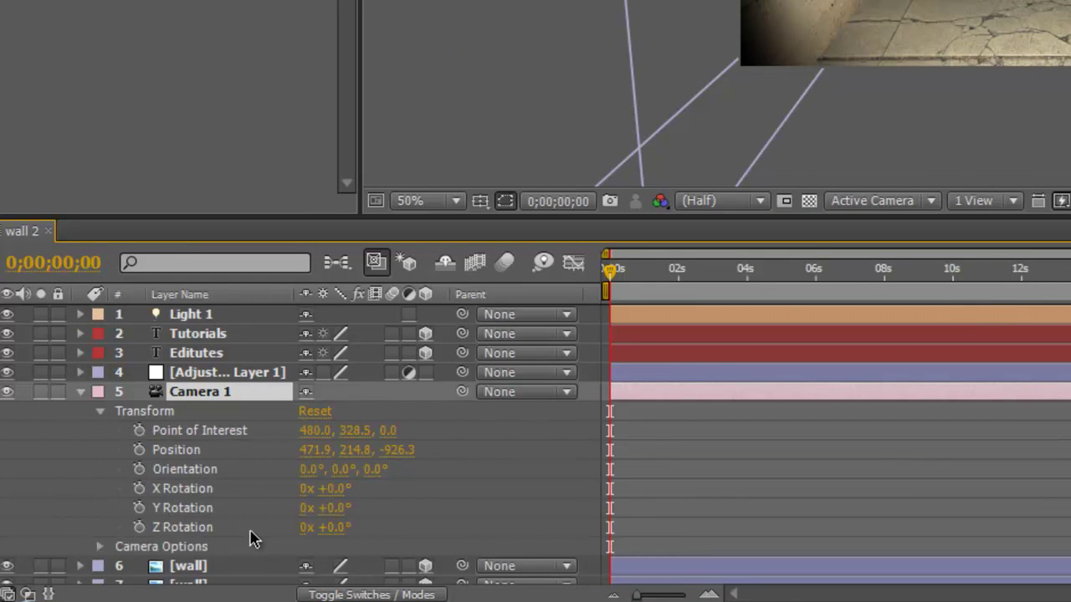
{"action": "left_click", "coordinate": [185, 452]}
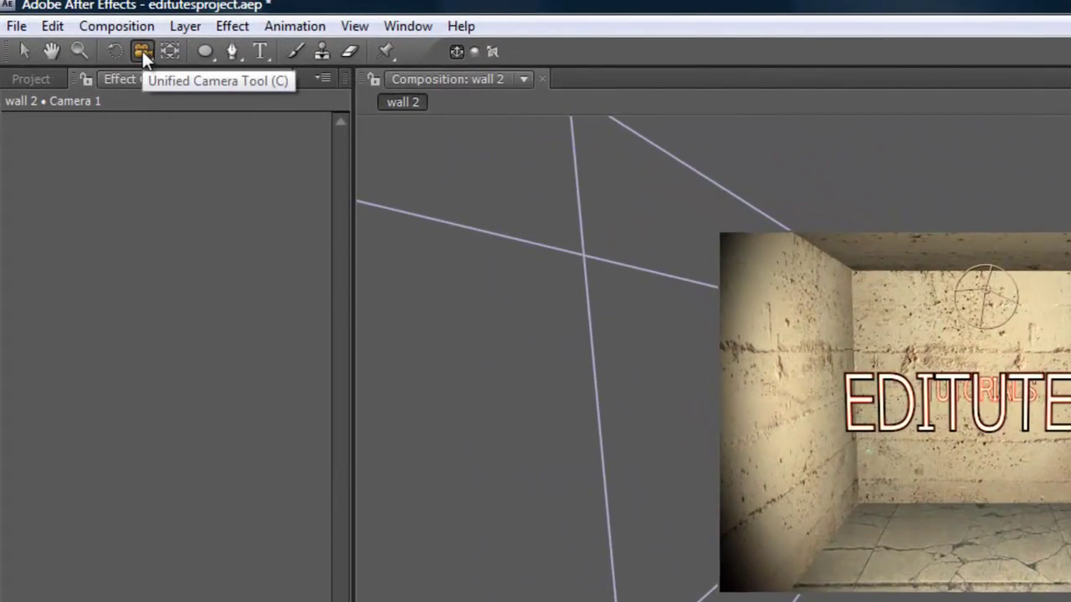
With the Track Z Camera Tool, set a Position keyframe at 0s and undo a trial camera move.
{"action": "left_click", "coordinate": [143, 51]}
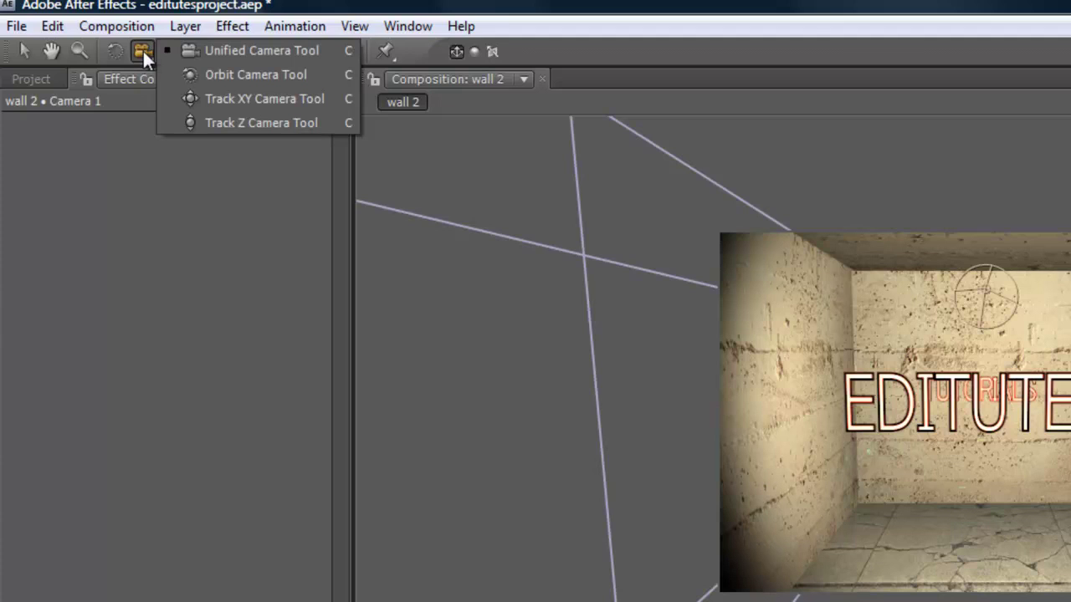
{"action": "left_click", "coordinate": [238, 123]}
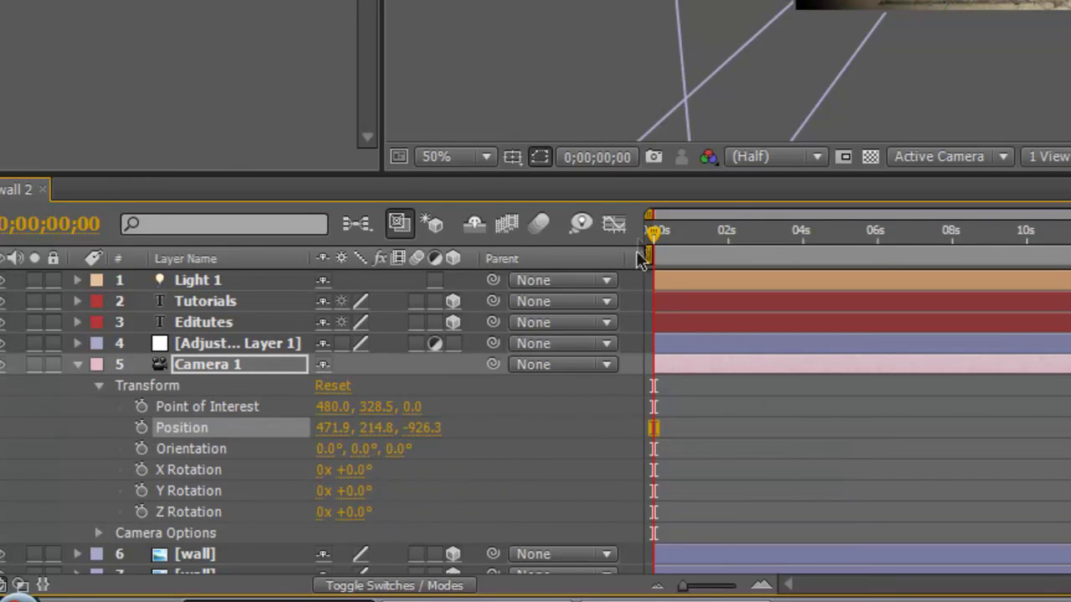
{"action": "mouse_move", "coordinate": [653, 234]}
{"action": "left_mouse_down"}
{"action": "mouse_move", "coordinate": [680, 251]}
{"action": "mouse_move", "coordinate": [652, 251]}
{"action": "left_mouse_up"}
{"action": "left_click", "coordinate": [140, 428]}
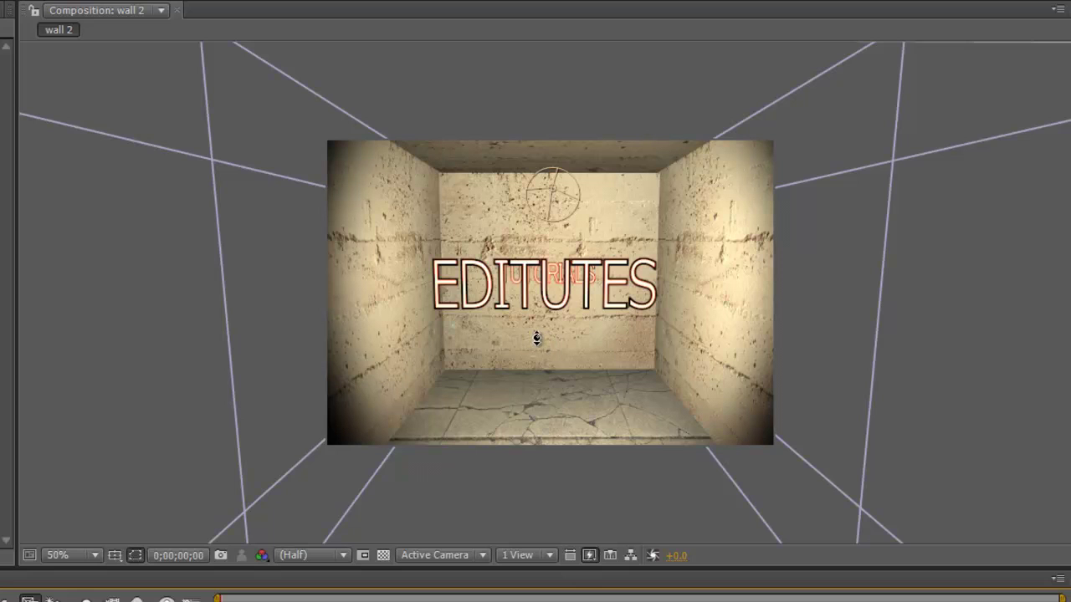
{"action": "left_click_drag", "start_coordinate": [537, 338], "coordinate": [540, 265]}
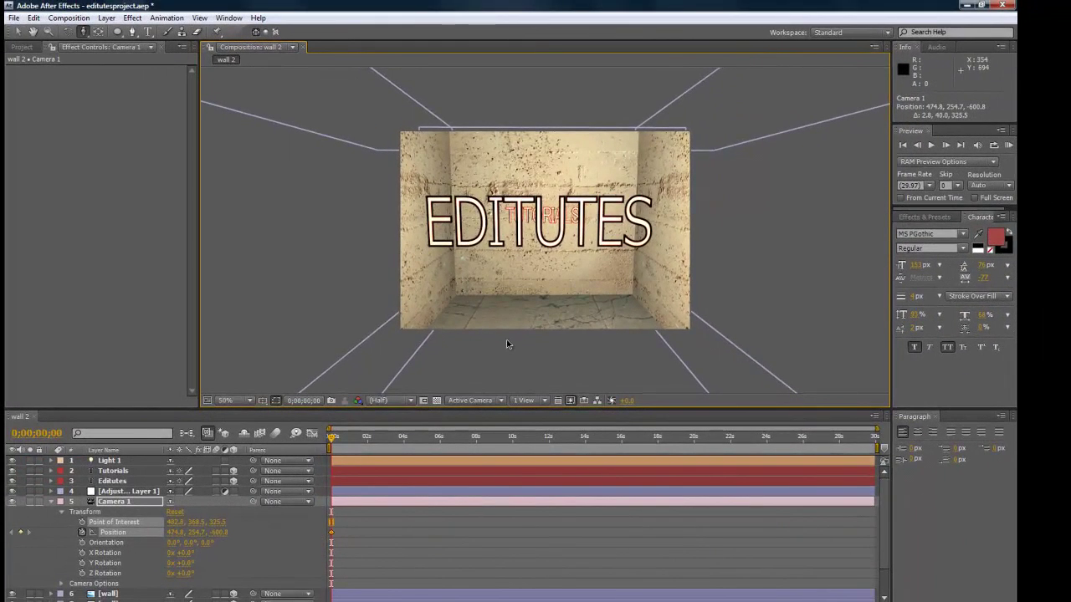
{"action": "key", "text": "ctrl+z"}
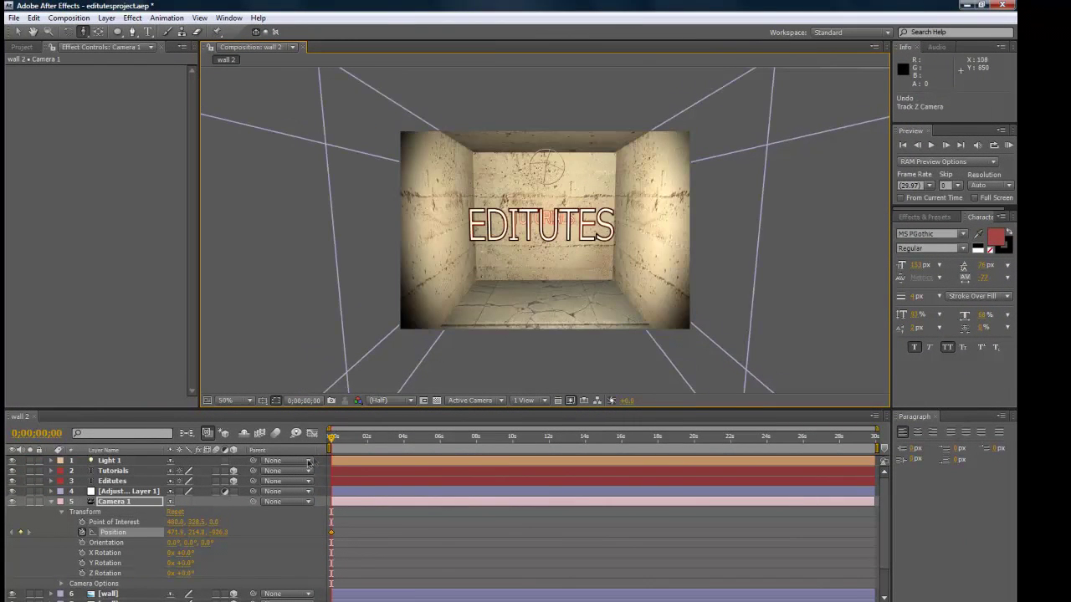
Dolly Camera 1 toward EDITUTES at about 2s and 4s, reaching position 475.5, 265.5, -513.5.
{"action": "left_click_drag", "start_coordinate": [333, 439], "coordinate": [366, 447]}
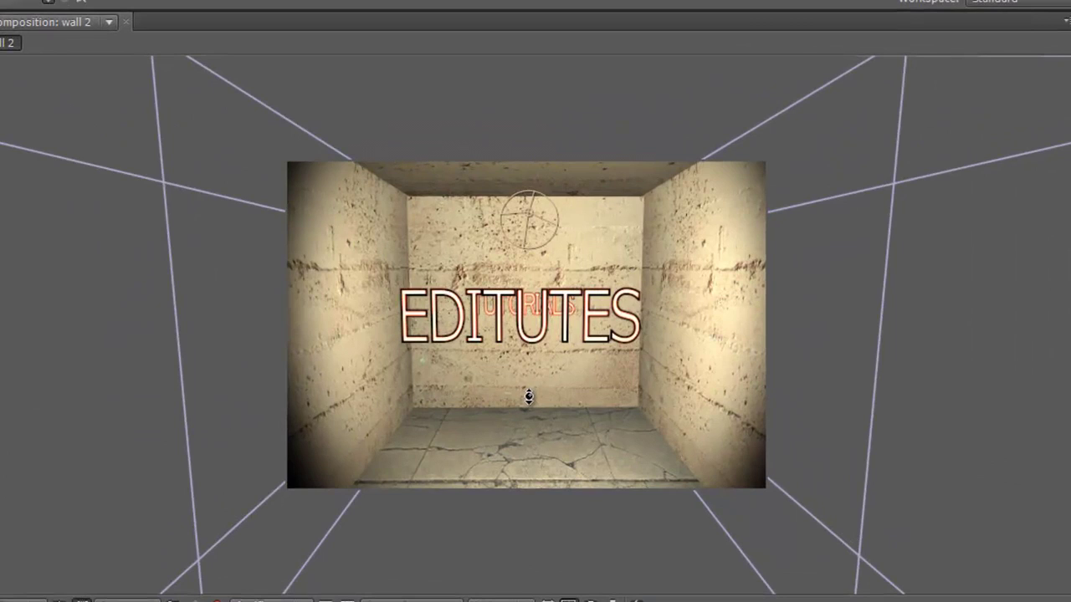
{"action": "left_click_drag", "start_coordinate": [528, 397], "coordinate": [524, 315]}
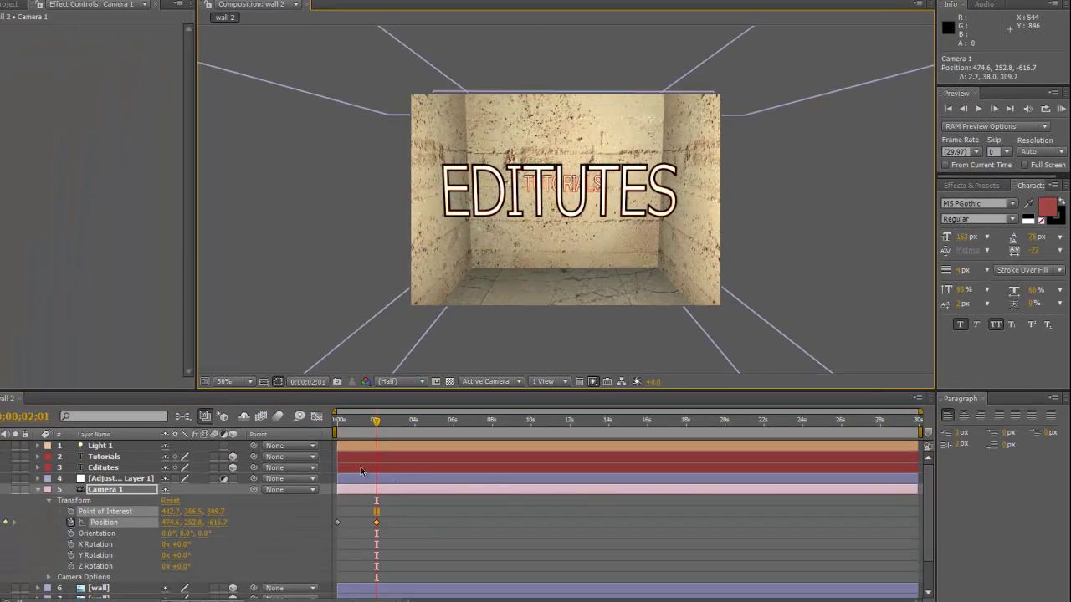
{"action": "left_click_drag", "start_coordinate": [377, 427], "coordinate": [416, 427]}
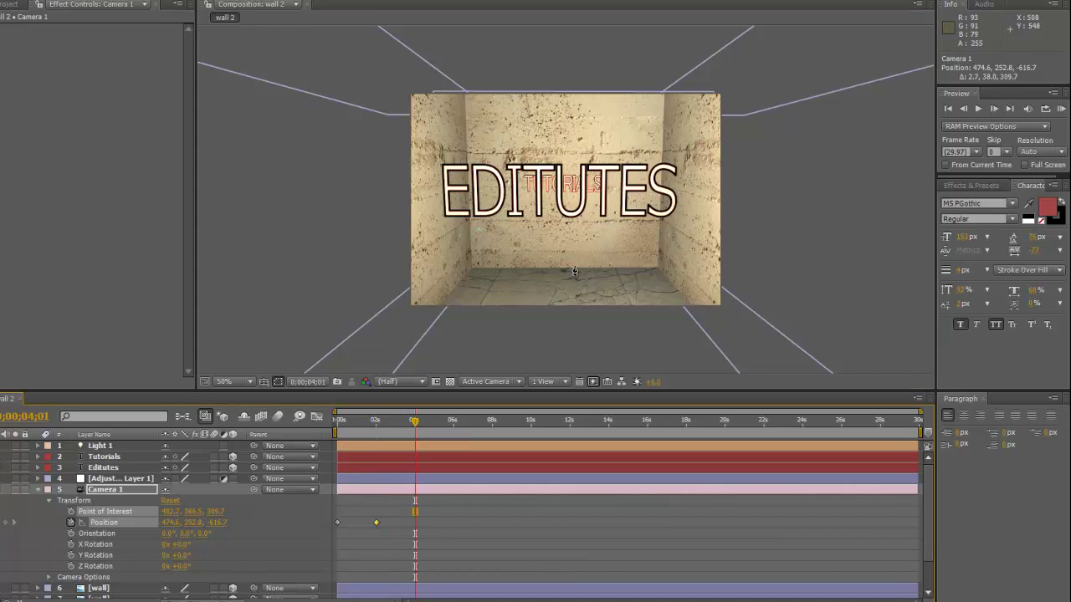
{"action": "scroll", "coordinate": [575, 271], "scroll_direction": "up", "scroll_amount": 4}
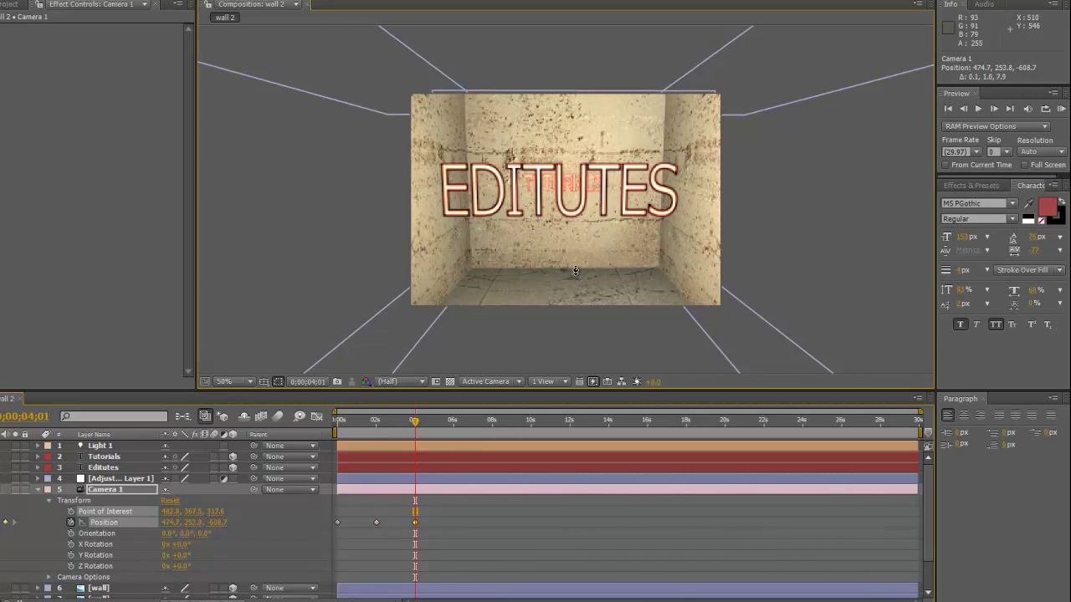
{"action": "scroll", "coordinate": [576, 264], "scroll_direction": "up", "scroll_amount": 8}
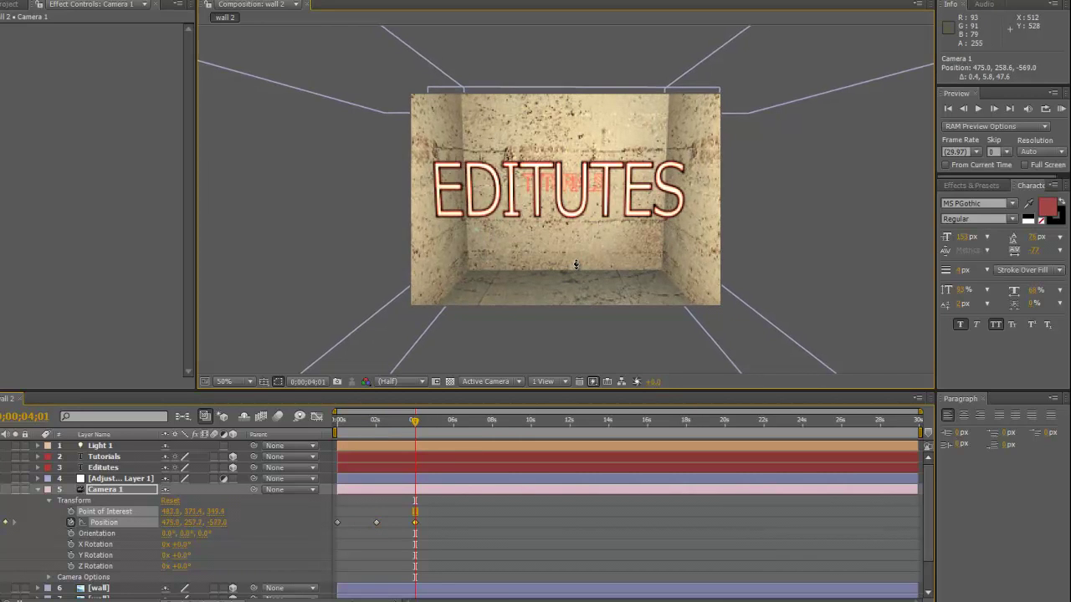
{"action": "scroll", "coordinate": [576, 256], "scroll_direction": "up", "scroll_amount": 3}
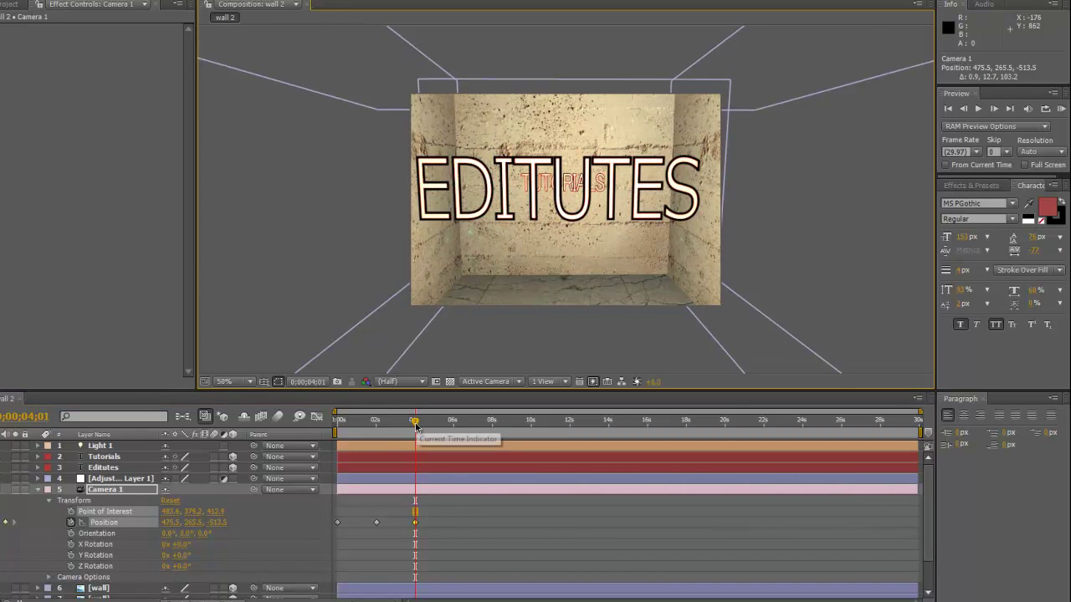
Add Camera 1 Position keyframes at about 6s and 8s, bringing the text close to fill the view.
{"action": "left_click_drag", "start_coordinate": [416, 426], "coordinate": [453, 425]}
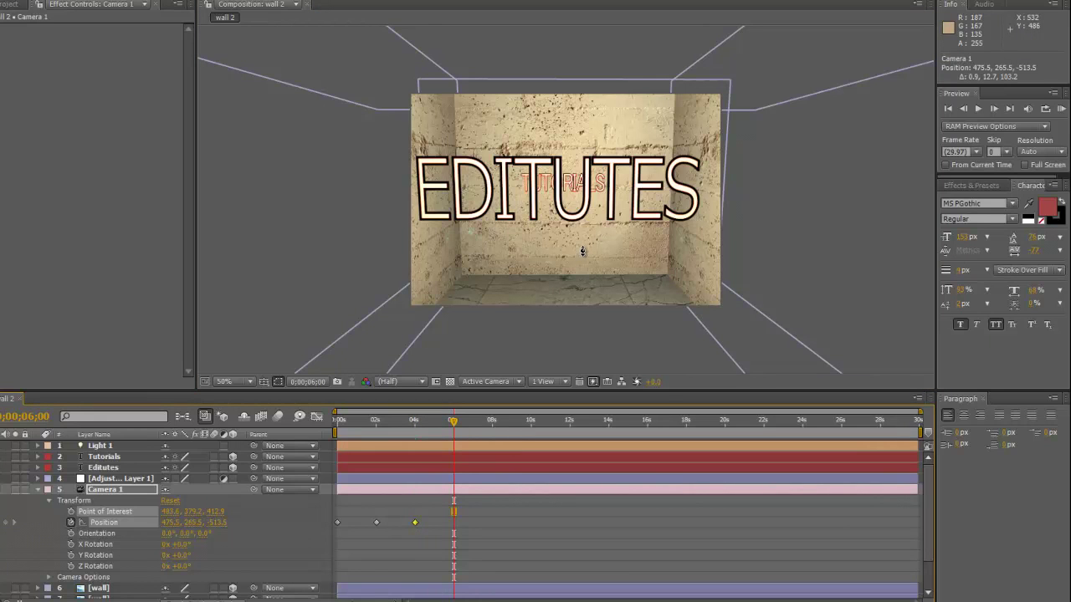
{"action": "left_click_drag", "start_coordinate": [580, 242], "coordinate": [584, 300]}
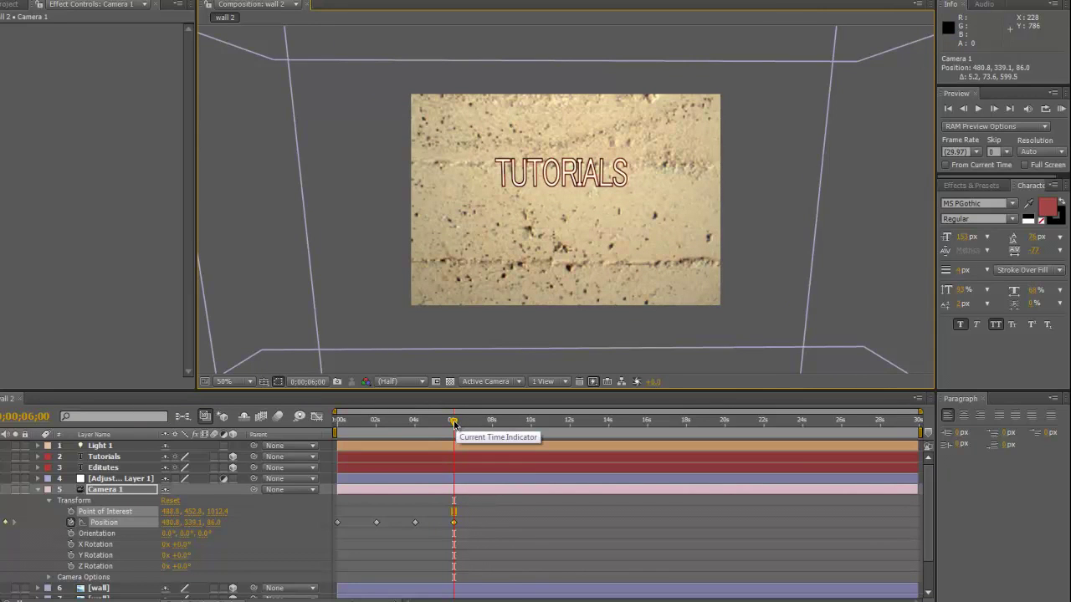
{"action": "left_click_drag", "start_coordinate": [454, 425], "coordinate": [492, 425]}
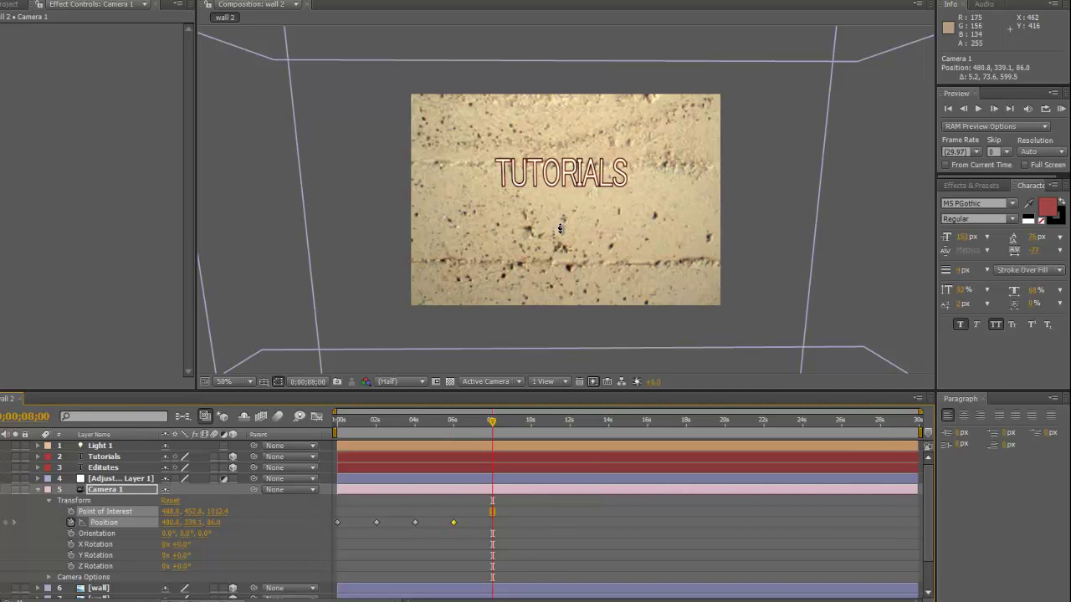
{"action": "left_click_drag", "start_coordinate": [561, 229], "coordinate": [563, 347]}
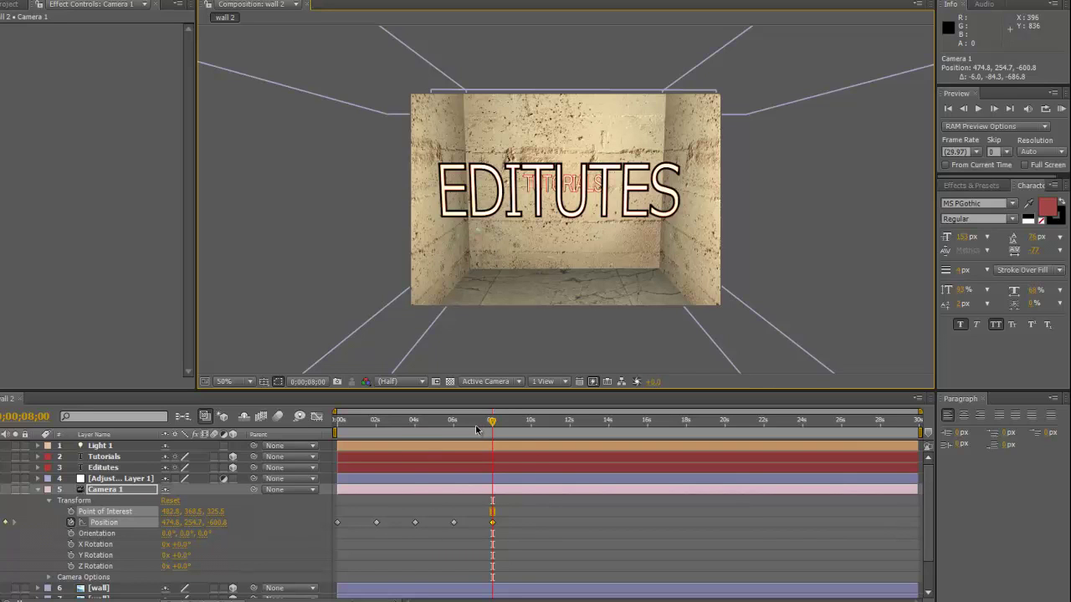
Spread the later camera keyframes out in time and land on the next Position keyframe.
{"action": "left_click_drag", "start_coordinate": [476, 430], "coordinate": [497, 449]}
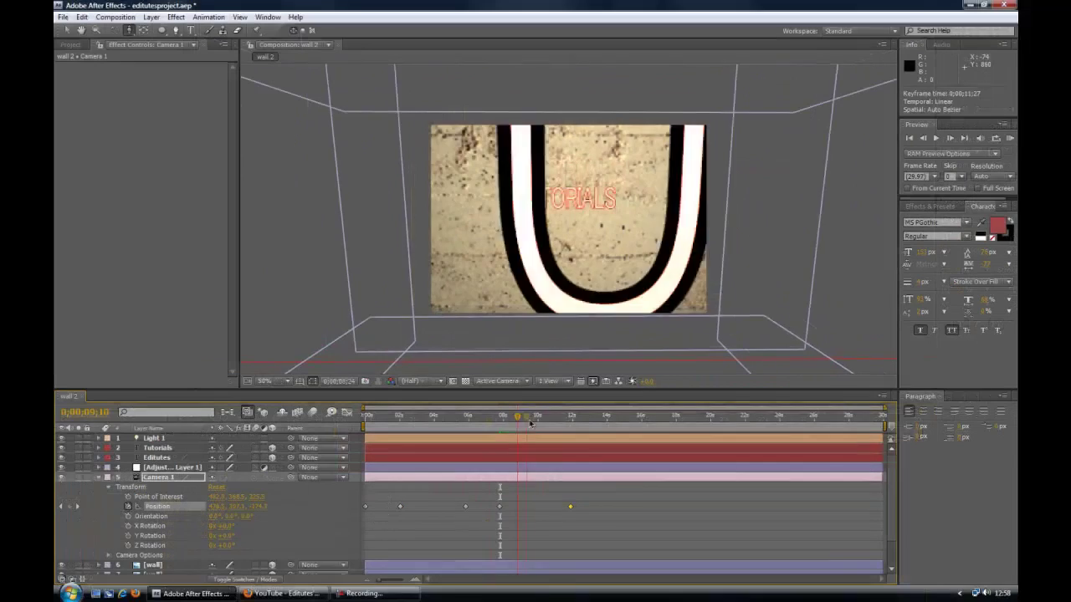
{"action": "left_click_drag", "start_coordinate": [525, 428], "coordinate": [552, 429]}
{"action": "key", "text": "k"}
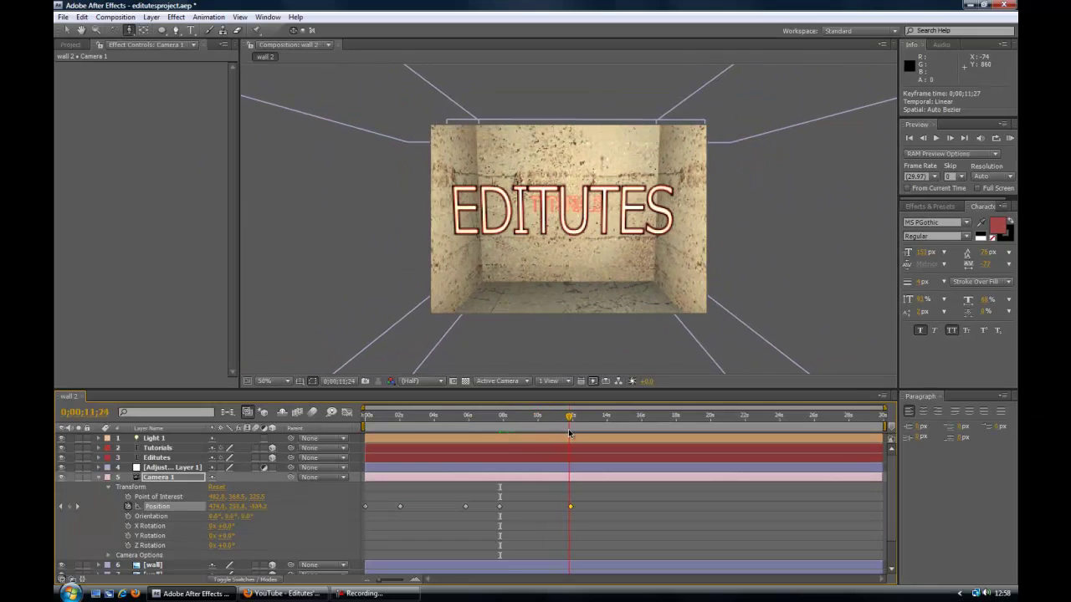
{"action": "key", "text": "Page_Down"}
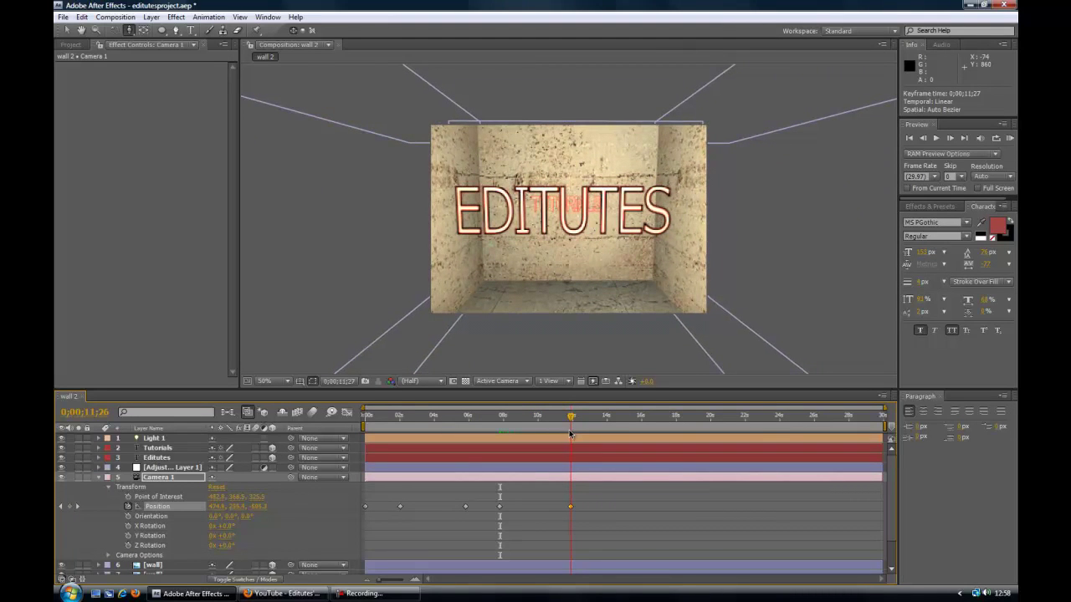
{"action": "key", "text": "Page_Up"}
{"action": "key", "text": "Page_Up"}
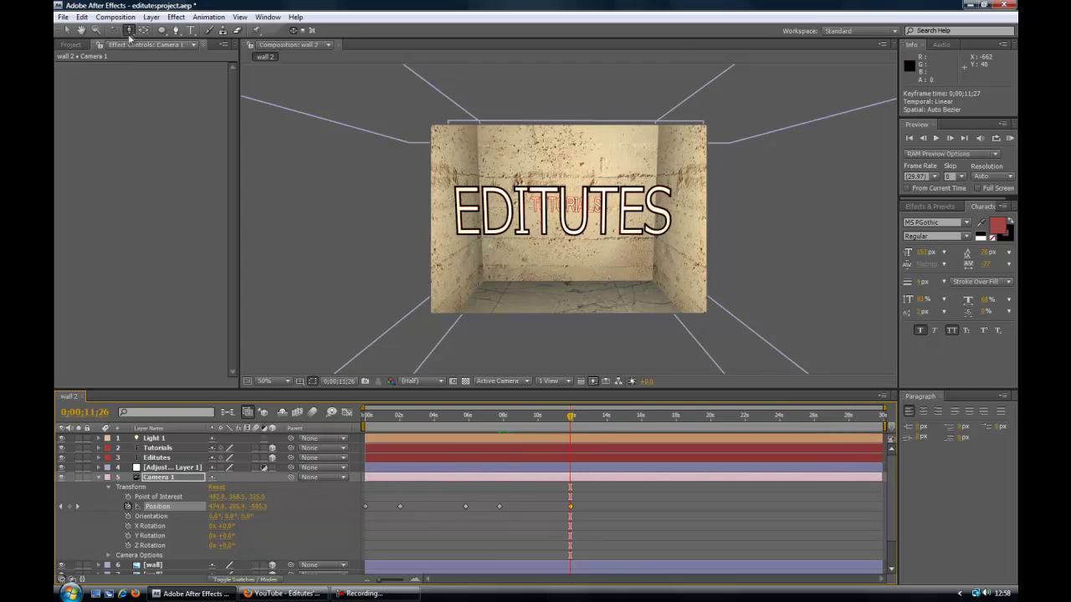
Refine that keyframe with the Unified Camera Tool and move the last keyframe to about 9.5s.
{"action": "left_click", "coordinate": [130, 30]}
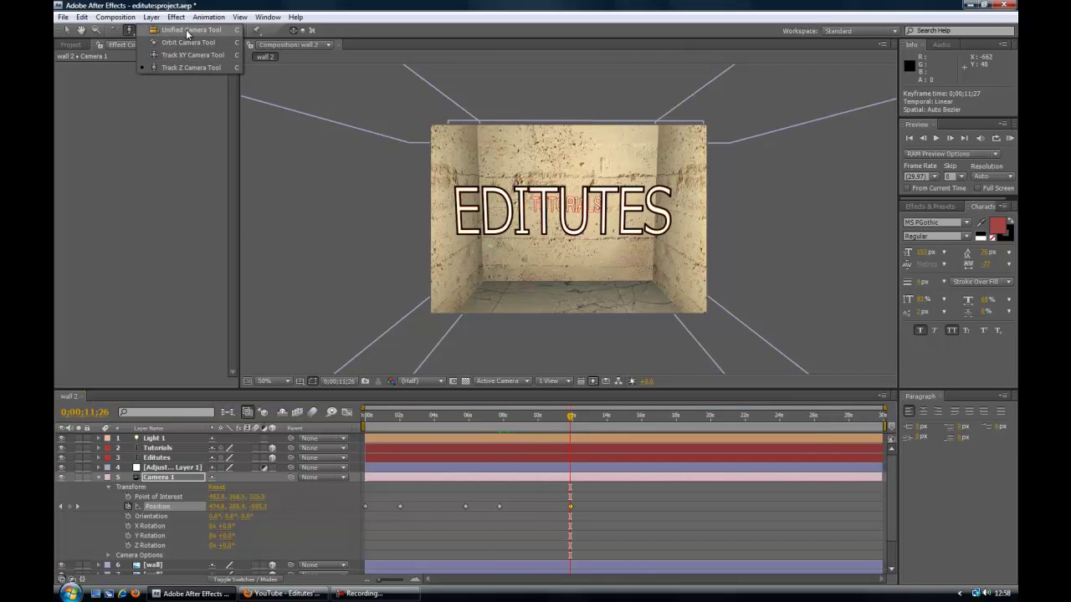
{"action": "left_click", "coordinate": [187, 33]}
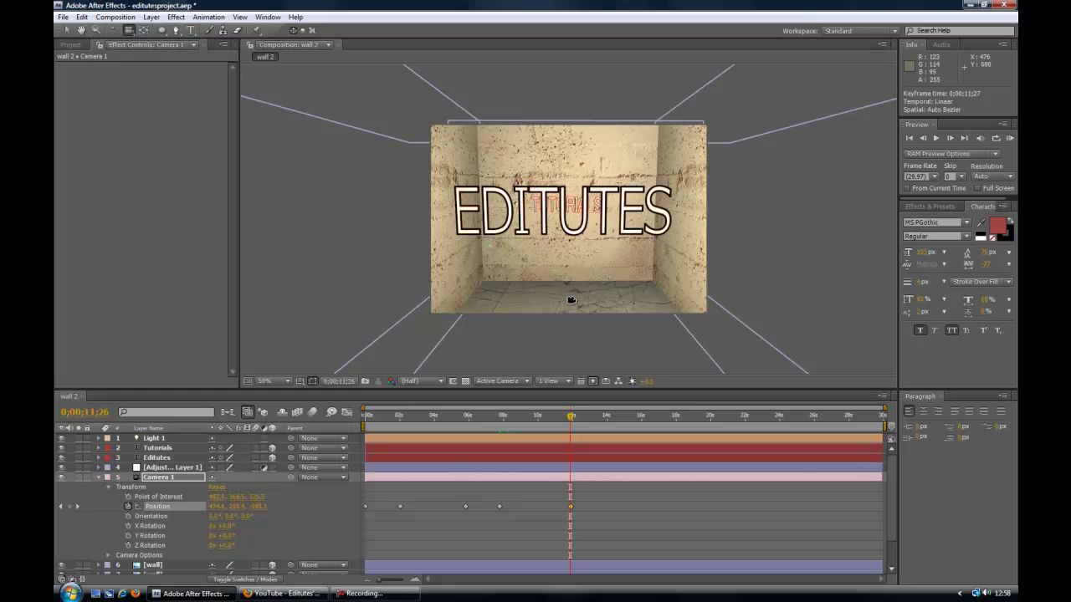
{"action": "mouse_move", "coordinate": [574, 295]}
{"action": "left_mouse_down"}
{"action": "mouse_move", "coordinate": [575, 282]}
{"action": "mouse_move", "coordinate": [566, 290]}
{"action": "left_mouse_up"}
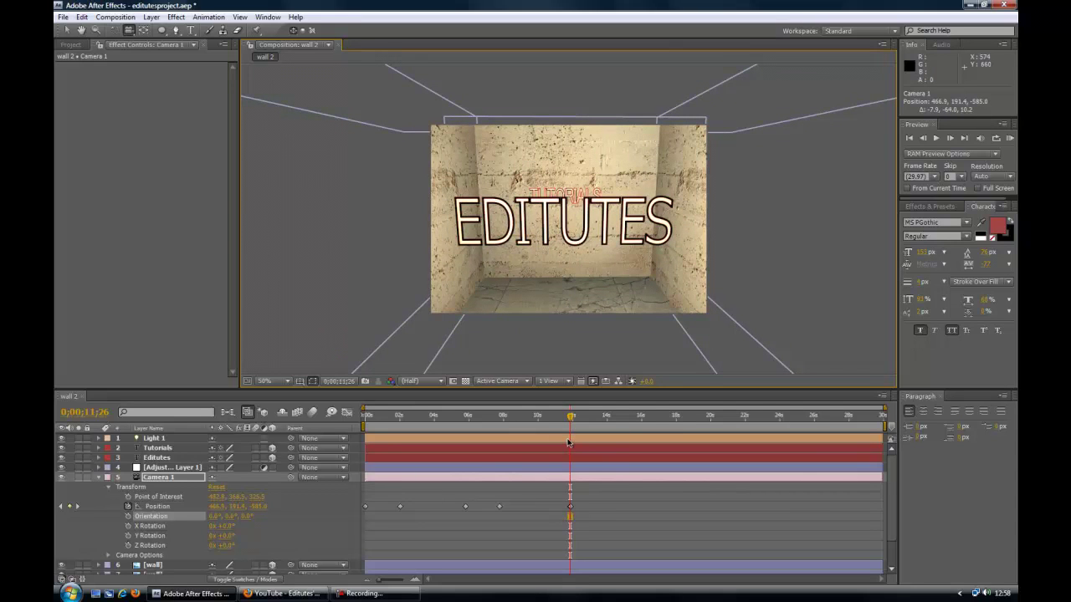
{"action": "left_click_drag", "start_coordinate": [570, 507], "coordinate": [532, 506]}
{"action": "left_click_drag", "start_coordinate": [437, 415], "coordinate": [531, 423]}
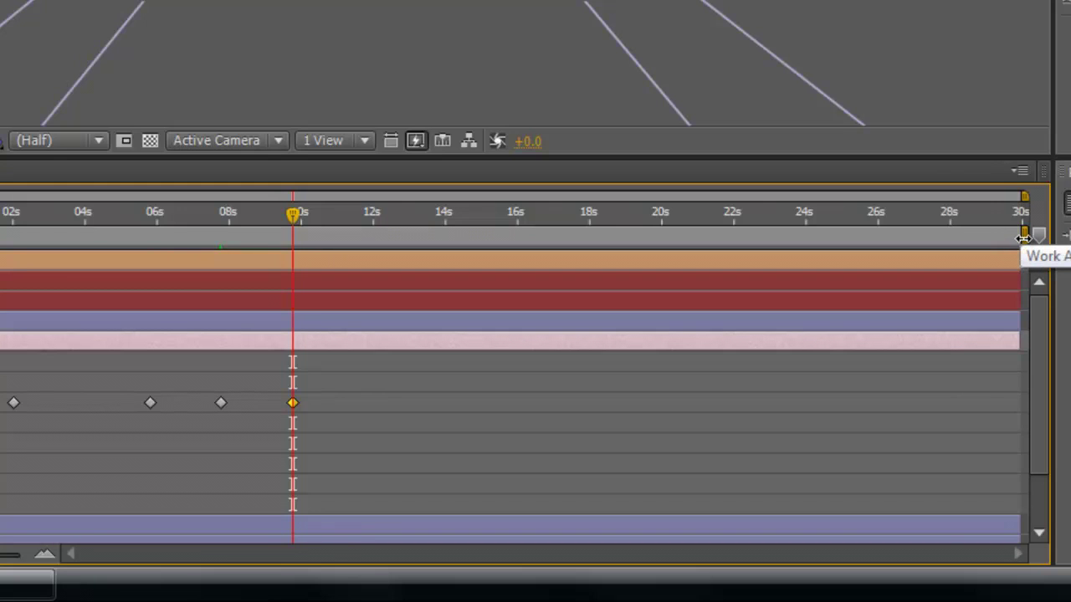
End the work area just past the last camera keyframe (~10s) and trim the comp to it.
{"action": "left_click_drag", "start_coordinate": [1023, 237], "coordinate": [305, 236]}
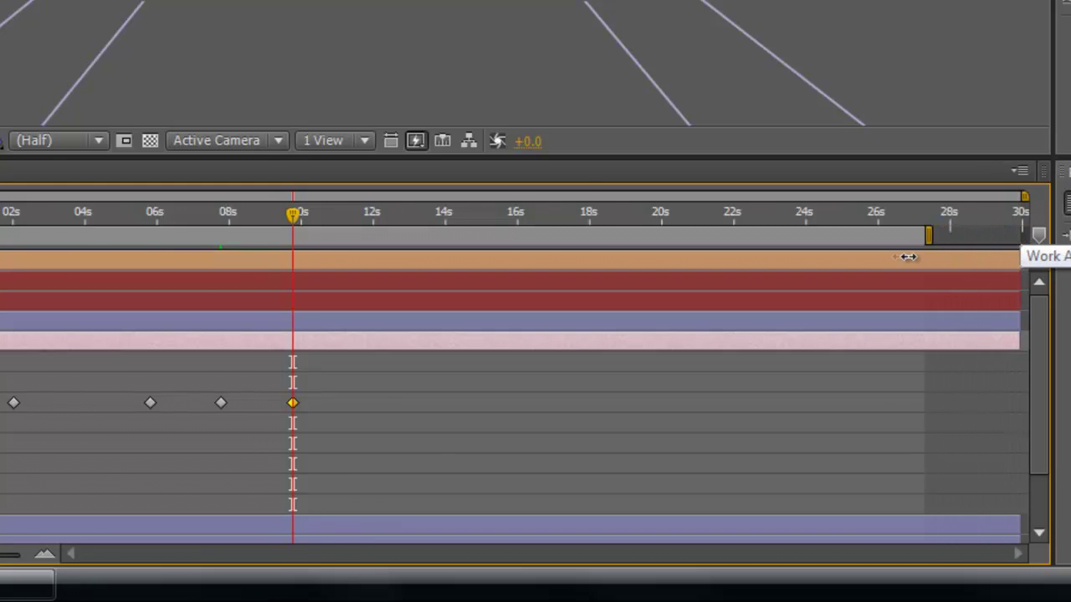
{"action": "left_click_drag", "start_coordinate": [540, 426], "coordinate": [550, 425]}
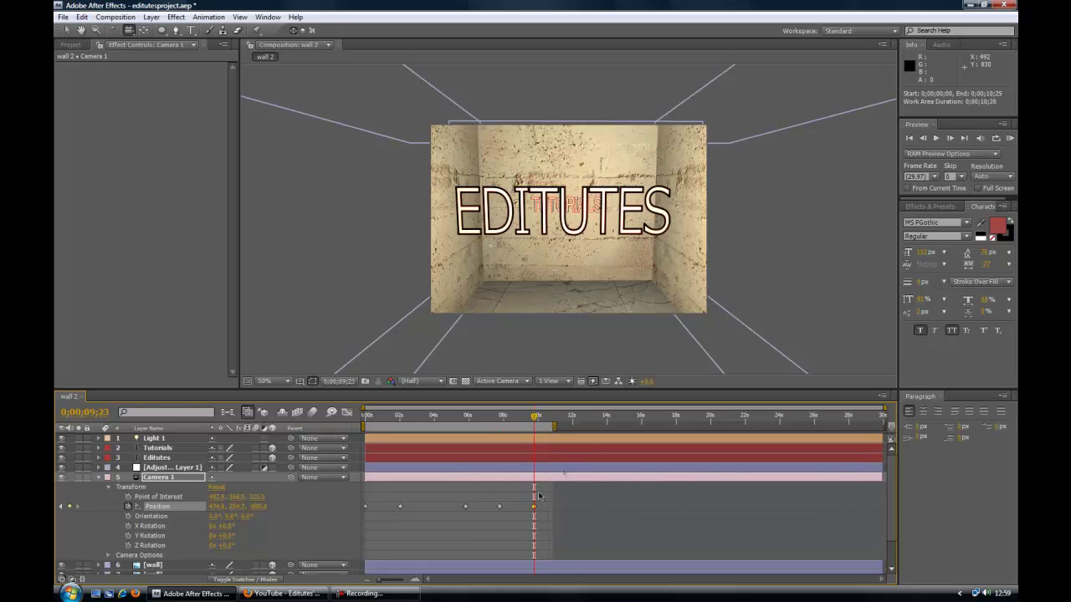
{"action": "left_click_drag", "start_coordinate": [554, 427], "coordinate": [553, 430]}
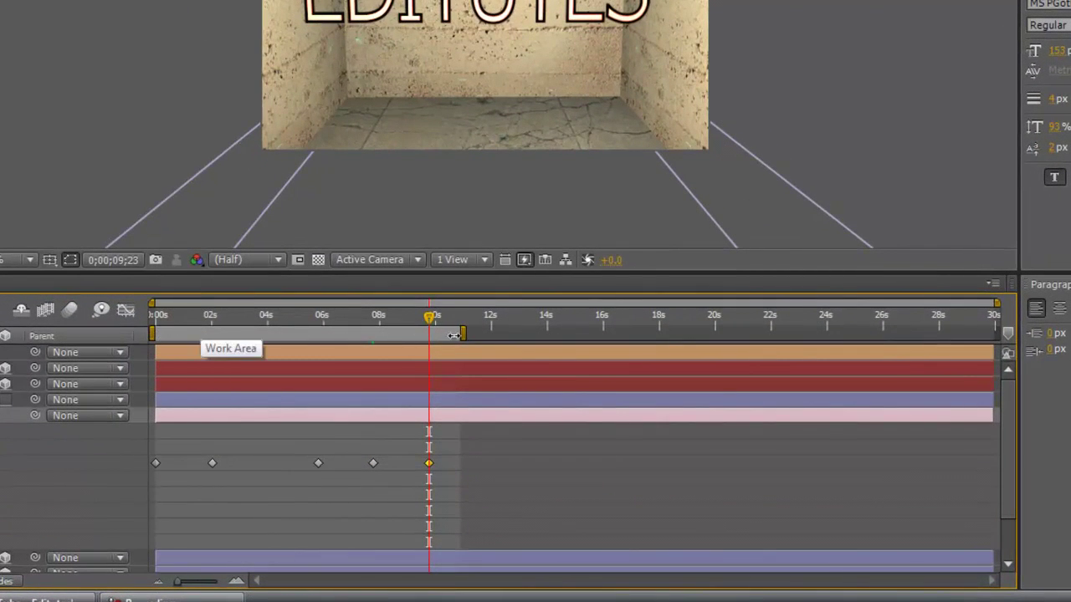
{"action": "right_click", "coordinate": [302, 334]}
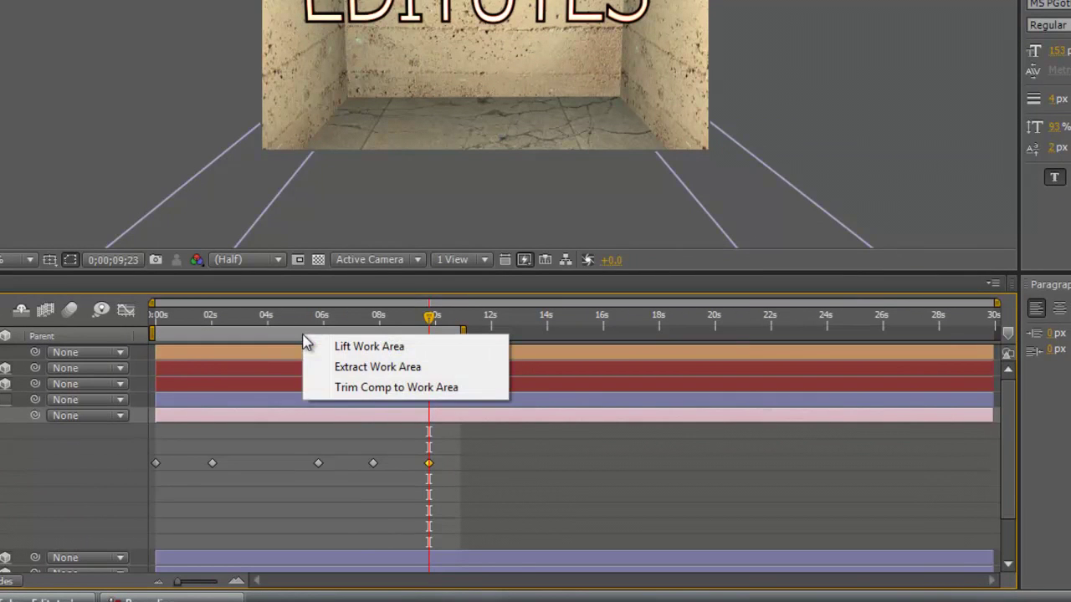
{"action": "left_click", "coordinate": [368, 388]}
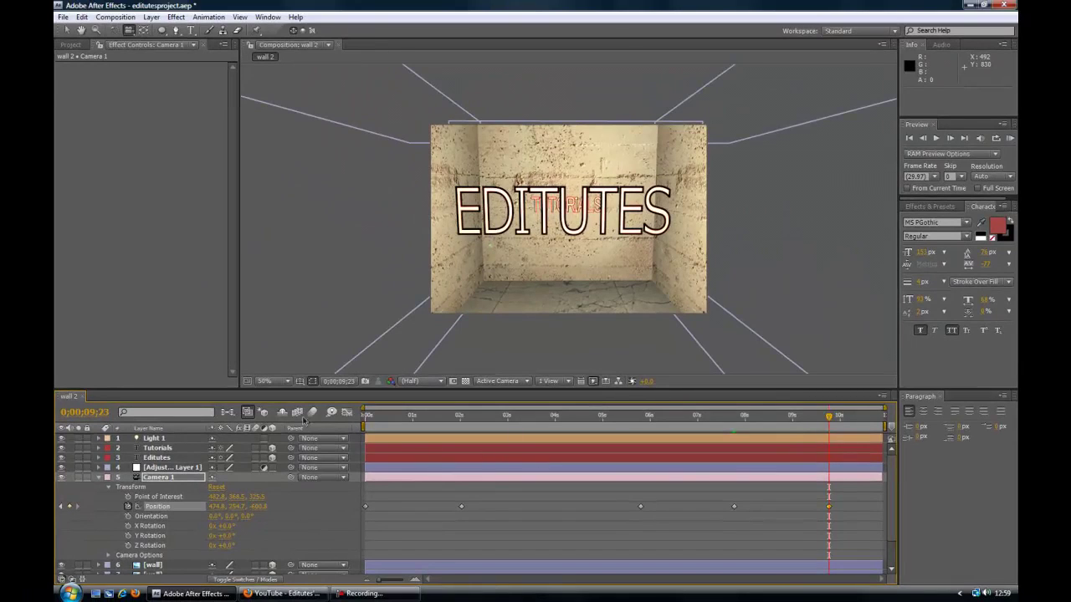
{"action": "left_click_drag", "start_coordinate": [830, 418], "coordinate": [343, 431]}
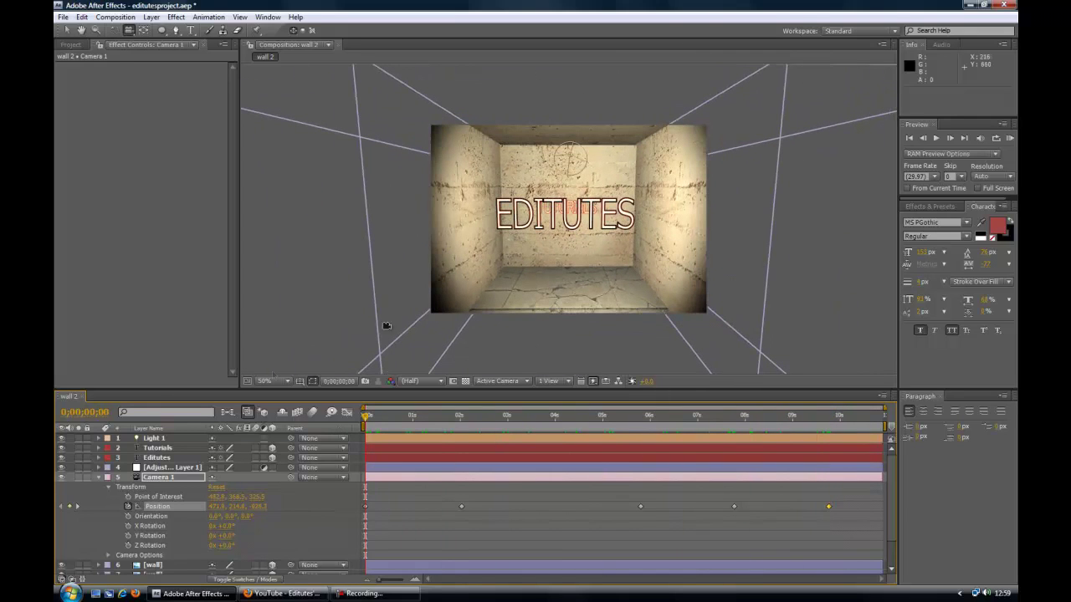
Import Pinball Spring.mp3 and drag it into the wall 2 timeline as layer 11.
{"action": "left_click", "coordinate": [98, 477]}
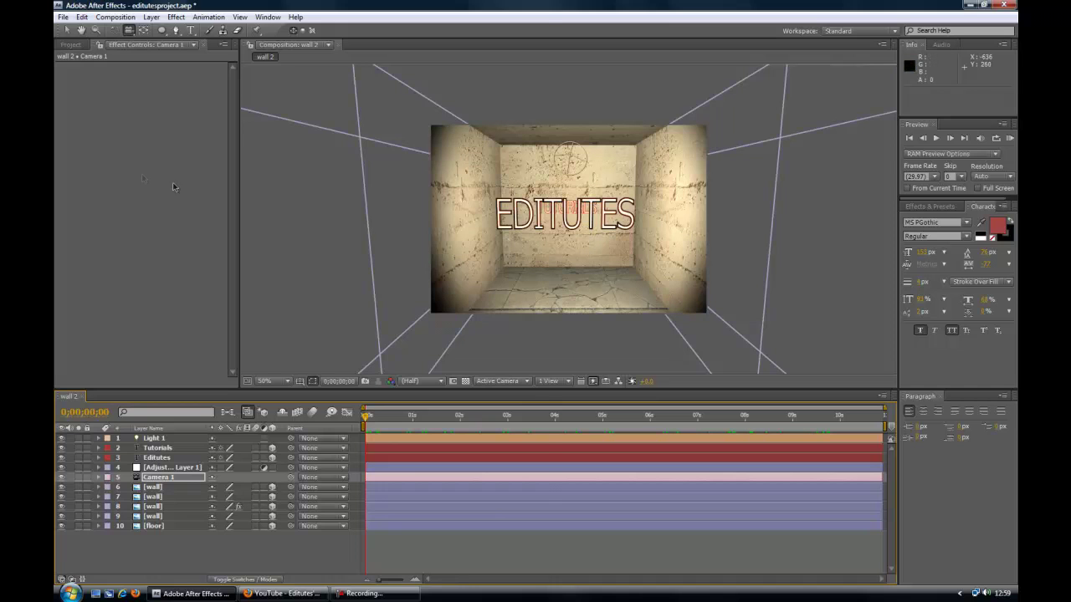
{"action": "key", "text": "ctrl+i"}
{"action": "left_click", "coordinate": [289, 115]}
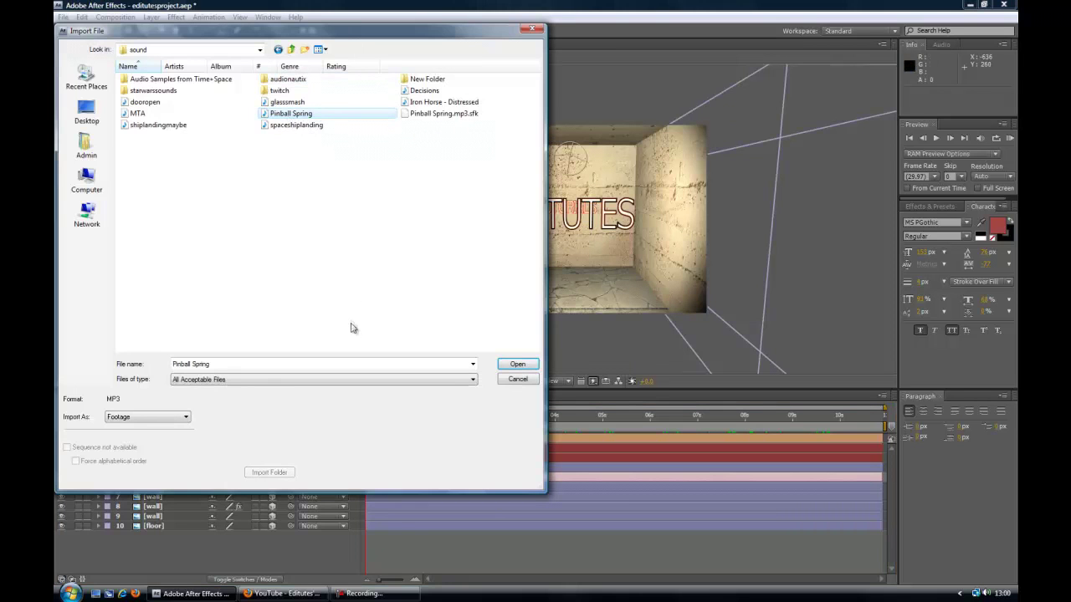
{"action": "left_click", "coordinate": [518, 364]}
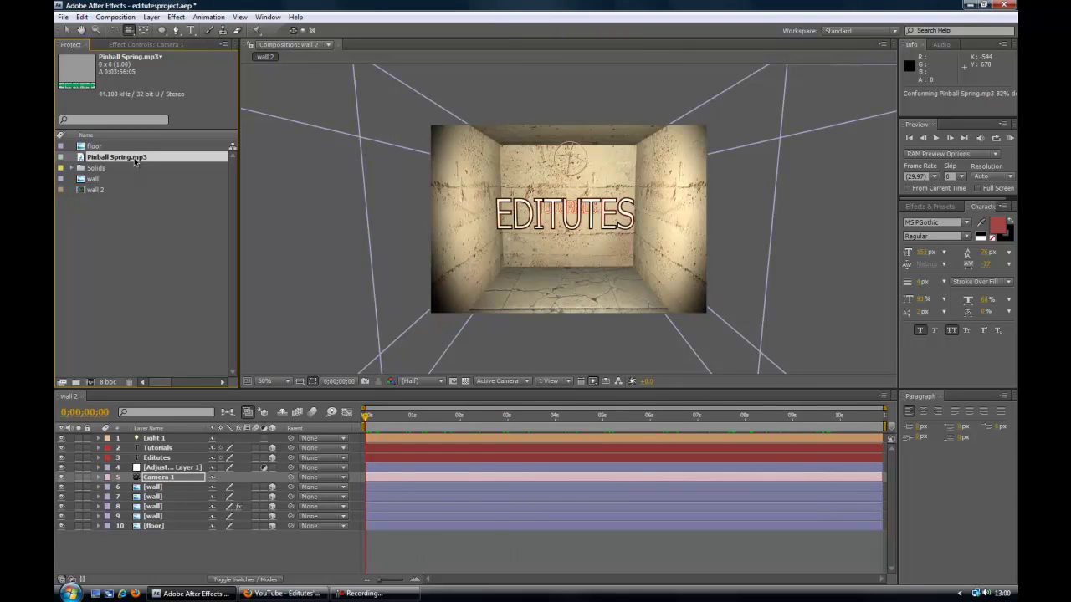
{"action": "left_click_drag", "start_coordinate": [130, 161], "coordinate": [153, 554]}
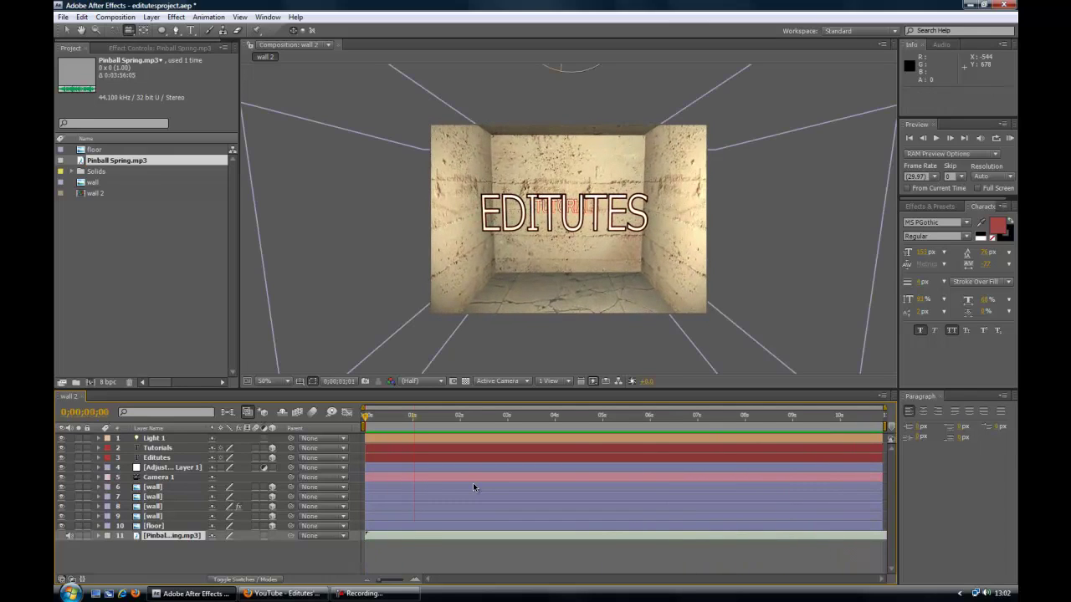
At frame 0, scrub Pinball Spring.mp3's Audio Levels down to about -21 dB and preview with music.
{"action": "key", "text": "space"}
{"action": "left_click_drag", "start_coordinate": [415, 423], "coordinate": [349, 426]}
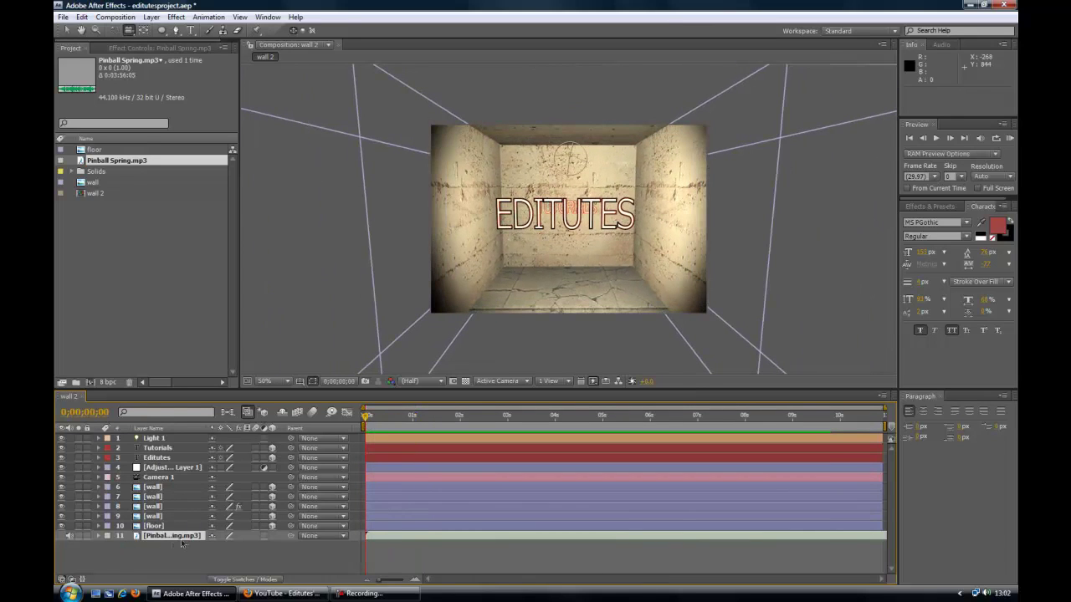
{"action": "left_click", "coordinate": [97, 536]}
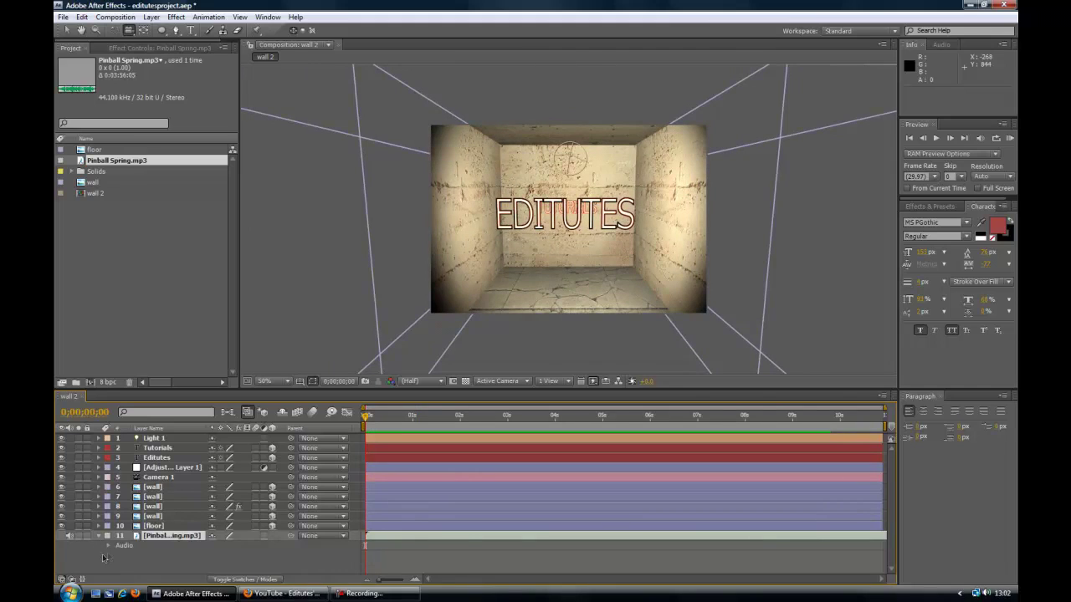
{"action": "left_click", "coordinate": [171, 538]}
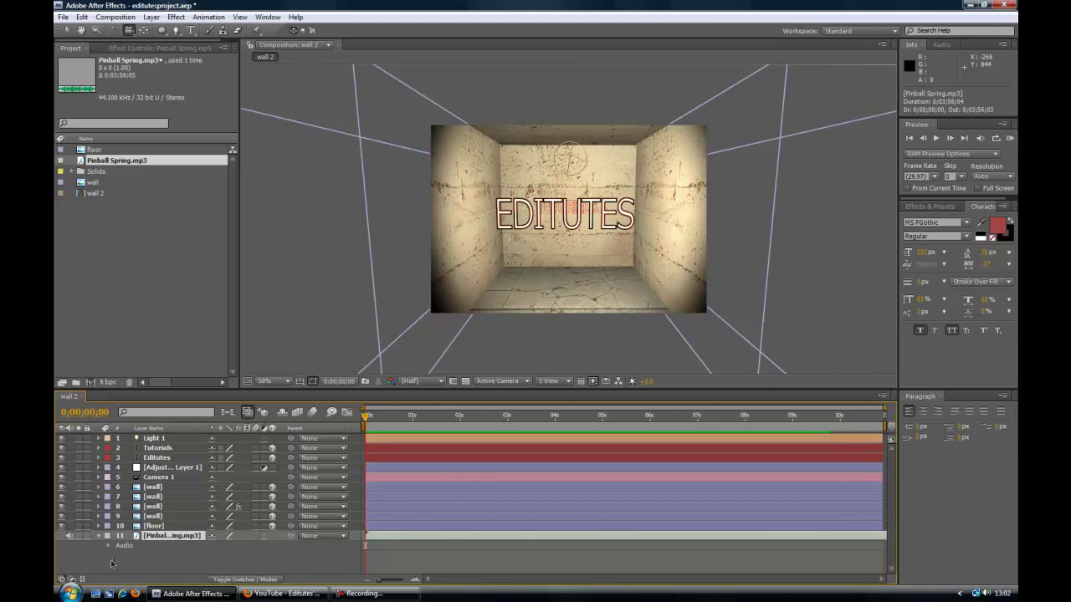
{"action": "left_click", "coordinate": [108, 545]}
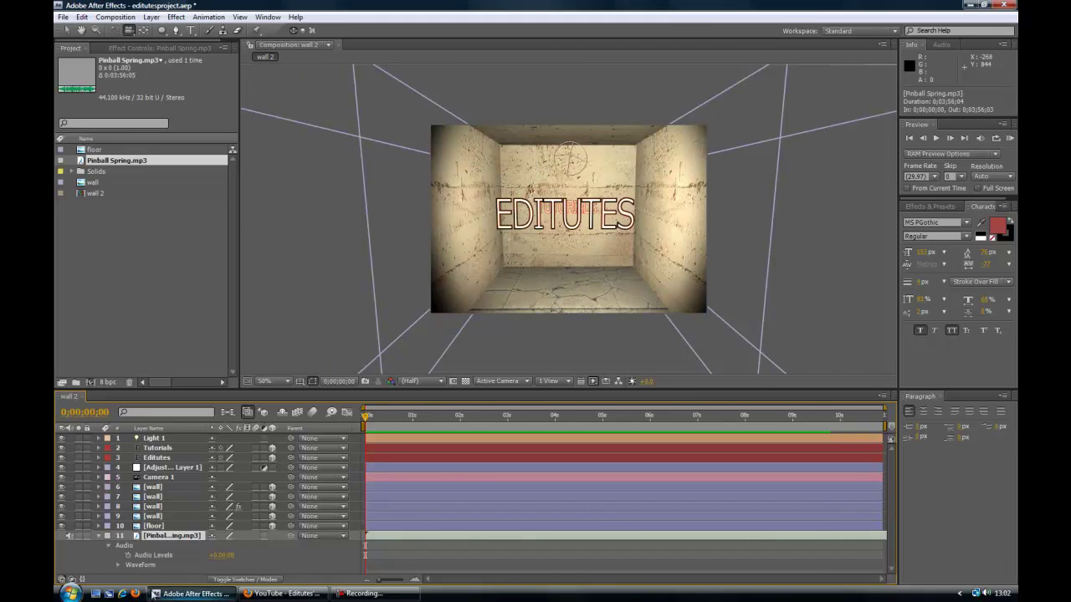
{"action": "left_click", "coordinate": [219, 555]}
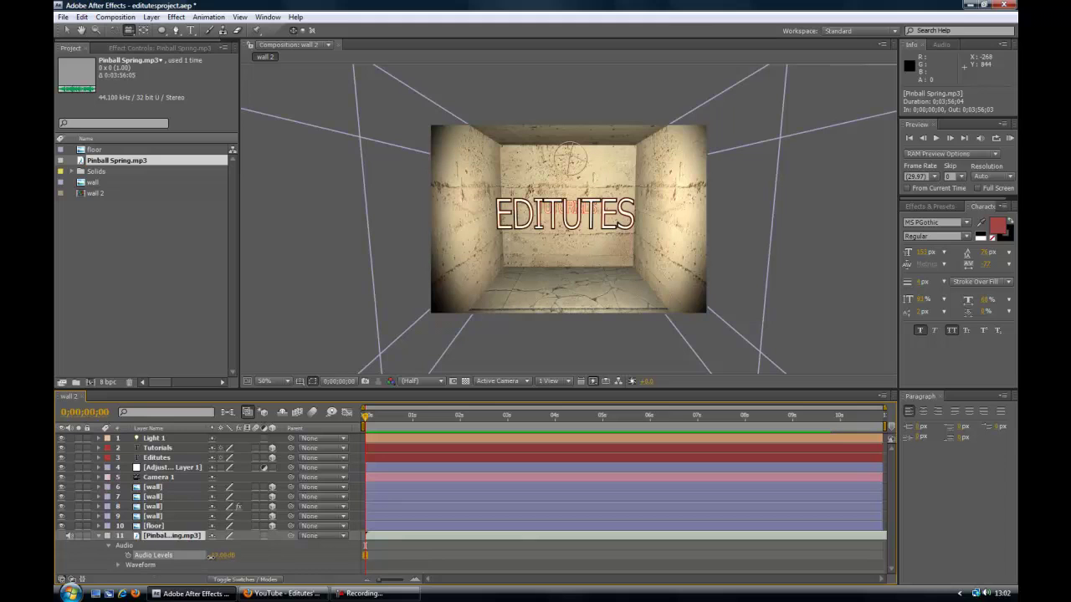
{"action": "left_click_drag", "start_coordinate": [208, 556], "coordinate": [417, 556]}
{"action": "key", "text": "KP_0"}
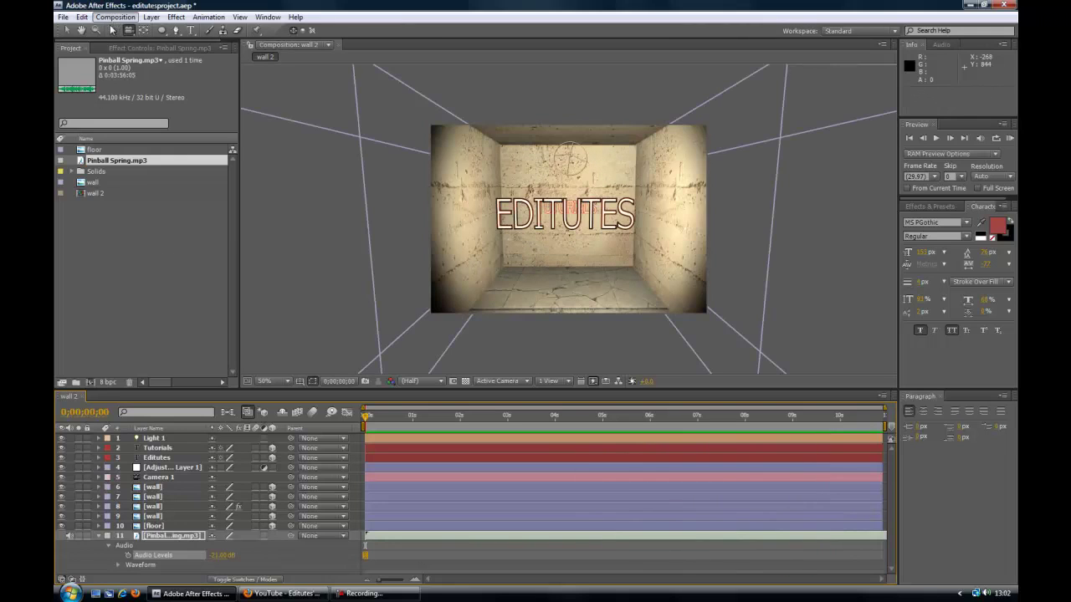
Queue wall 2 for rendering via Composition > Add to Render Queue, naming the output file 'wall intro'.
{"action": "left_click", "coordinate": [115, 17]}
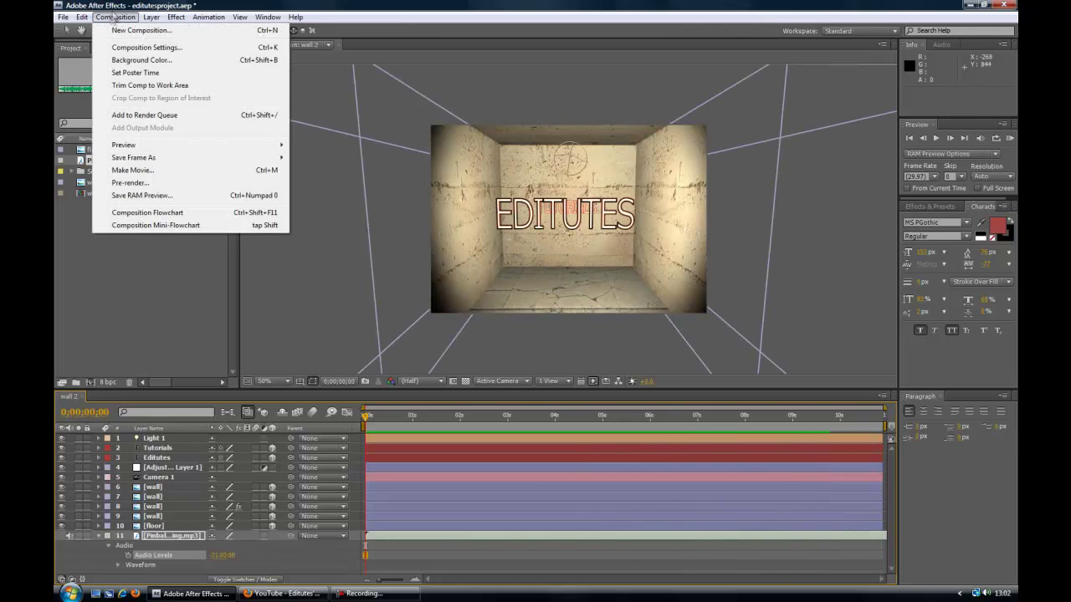
{"action": "left_click", "coordinate": [144, 115]}
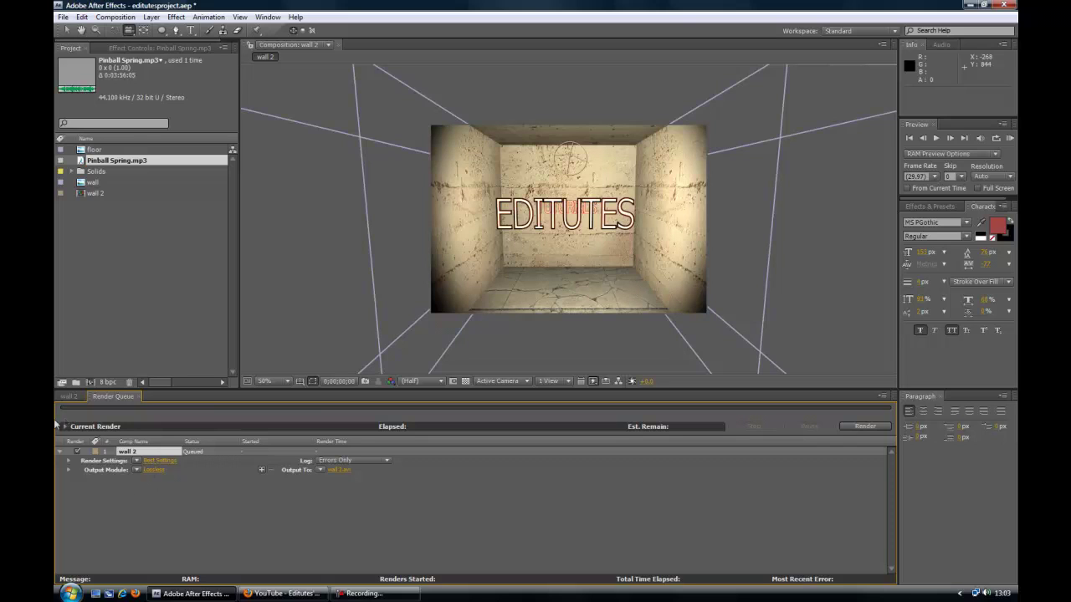
{"action": "left_click", "coordinate": [333, 471]}
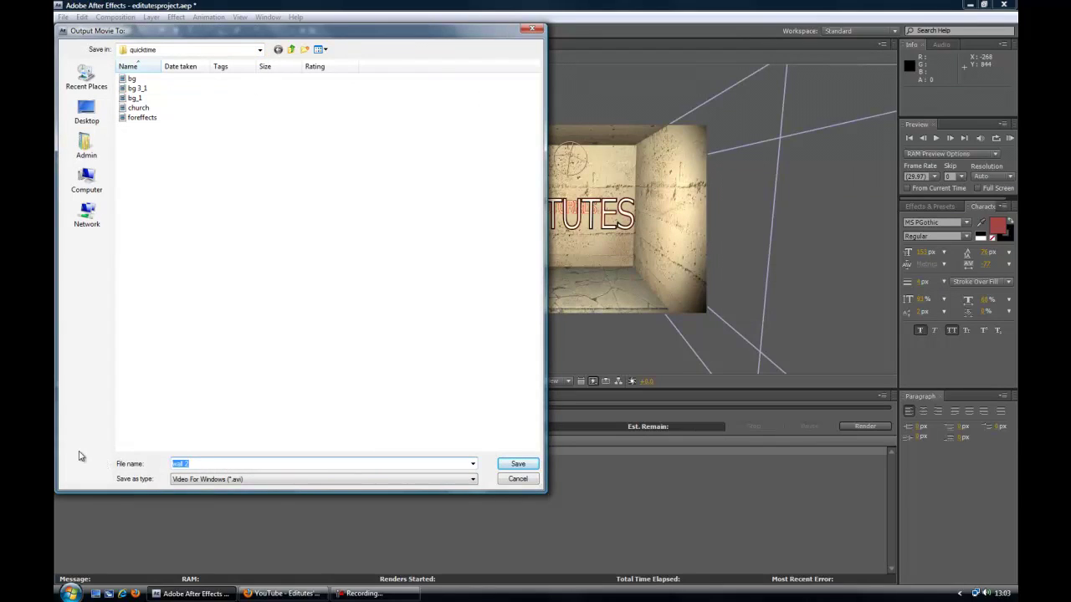
{"action": "type", "text": "wall int"}
{"action": "key", "text": "BackSpace"}
{"action": "left_click", "coordinate": [519, 465]}
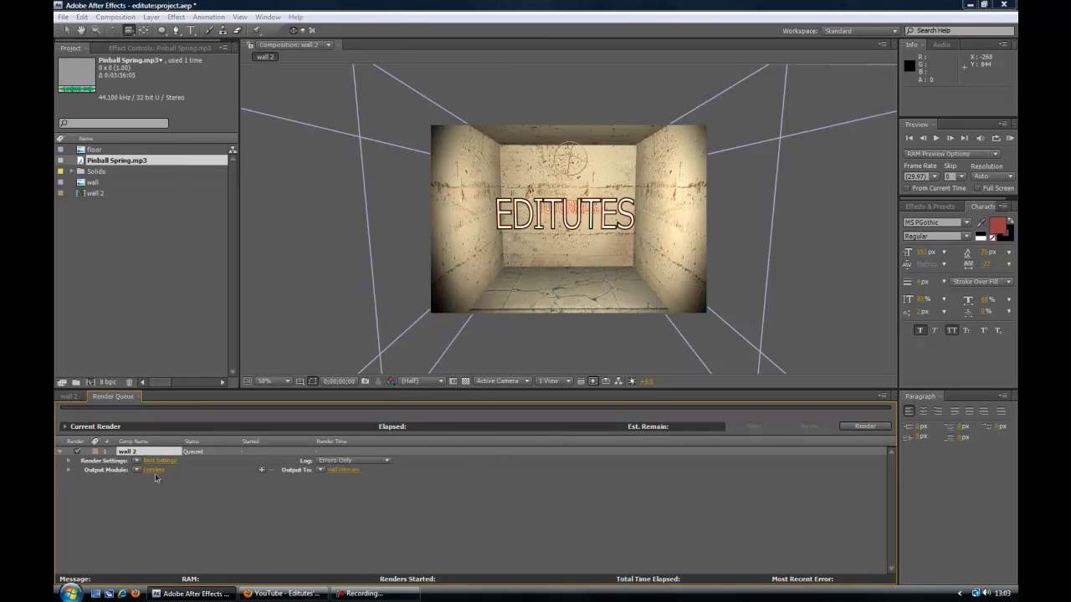
Set the output module format to QuickTime Movie with Sorenson Video 3 compression at Best quality.
{"action": "left_click", "coordinate": [154, 471]}
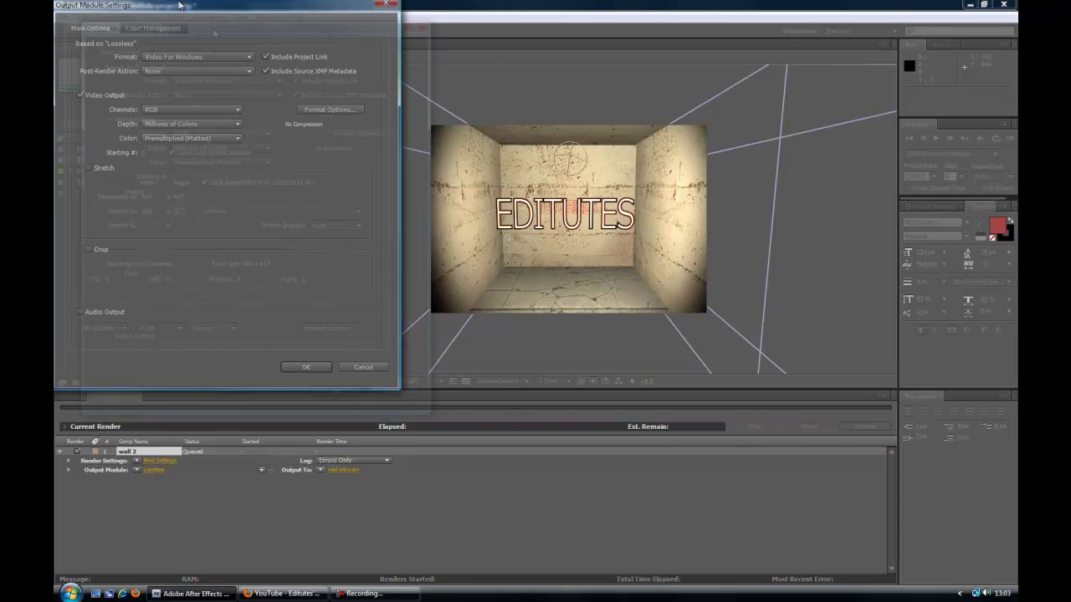
{"action": "left_click_drag", "start_coordinate": [182, 5], "coordinate": [371, 151]}
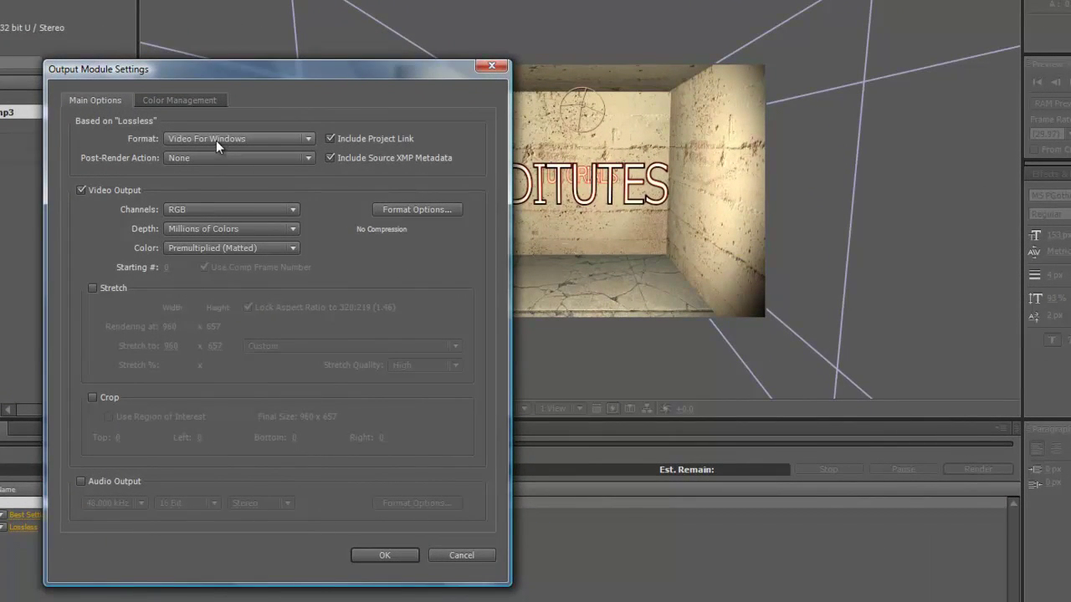
{"action": "left_click", "coordinate": [216, 142]}
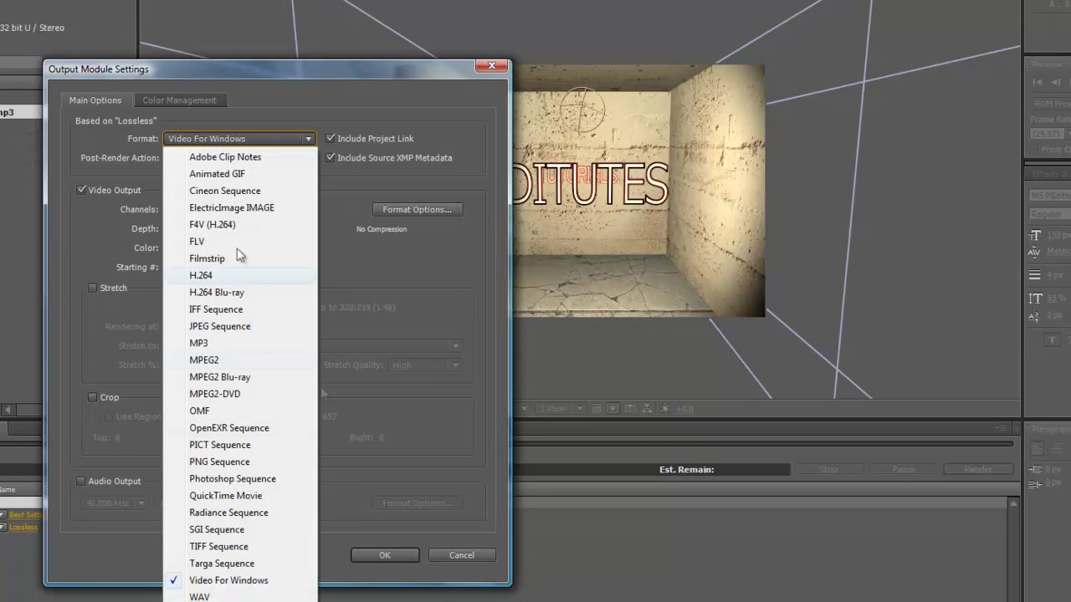
{"action": "left_click", "coordinate": [219, 497]}
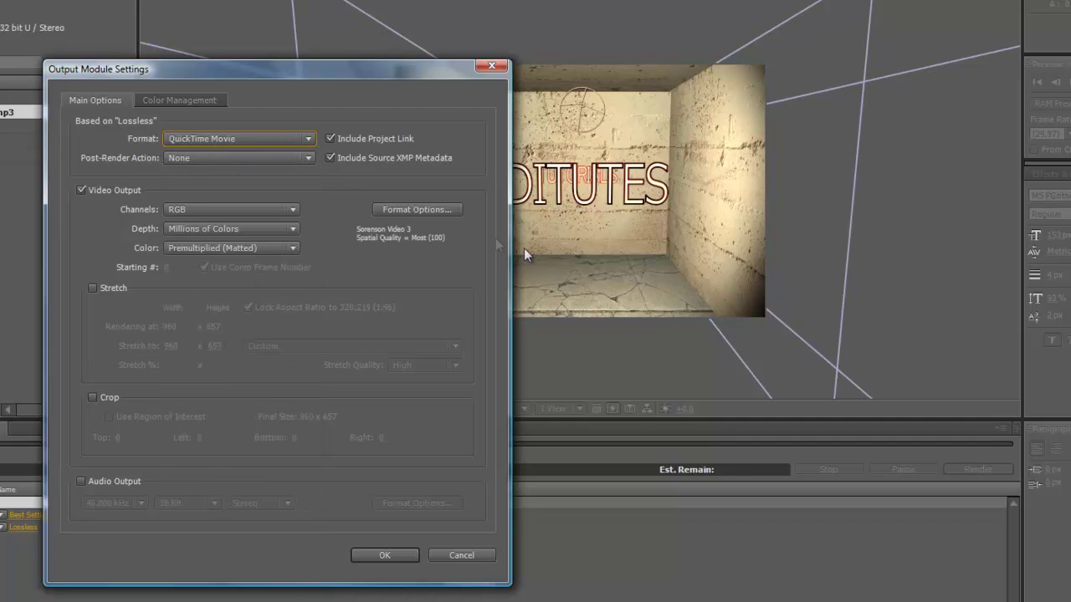
{"action": "left_click", "coordinate": [418, 210]}
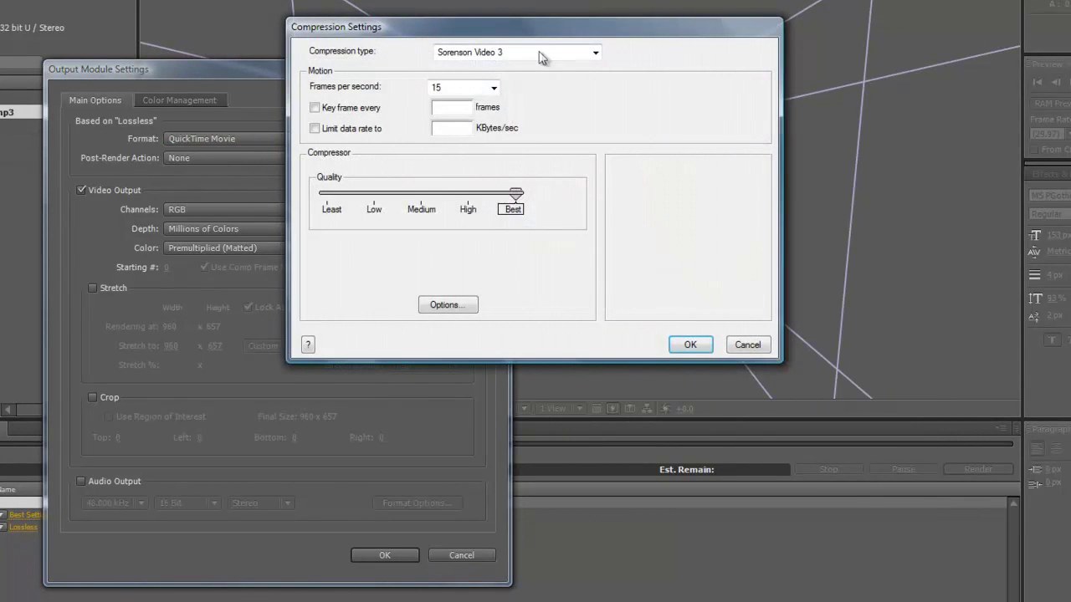
{"action": "left_click", "coordinate": [539, 53]}
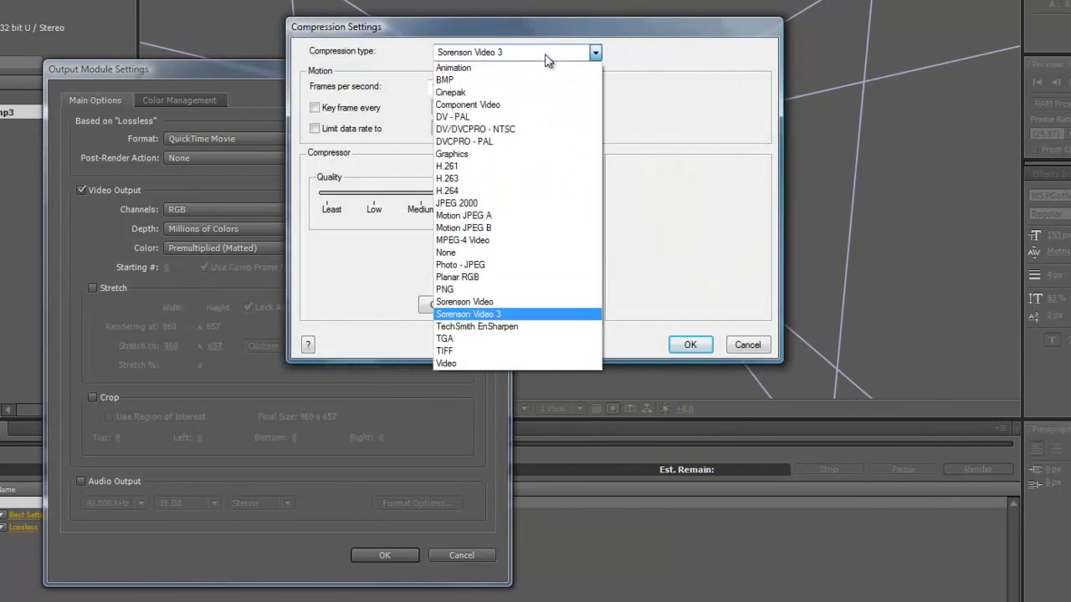
{"action": "left_click", "coordinate": [509, 314]}
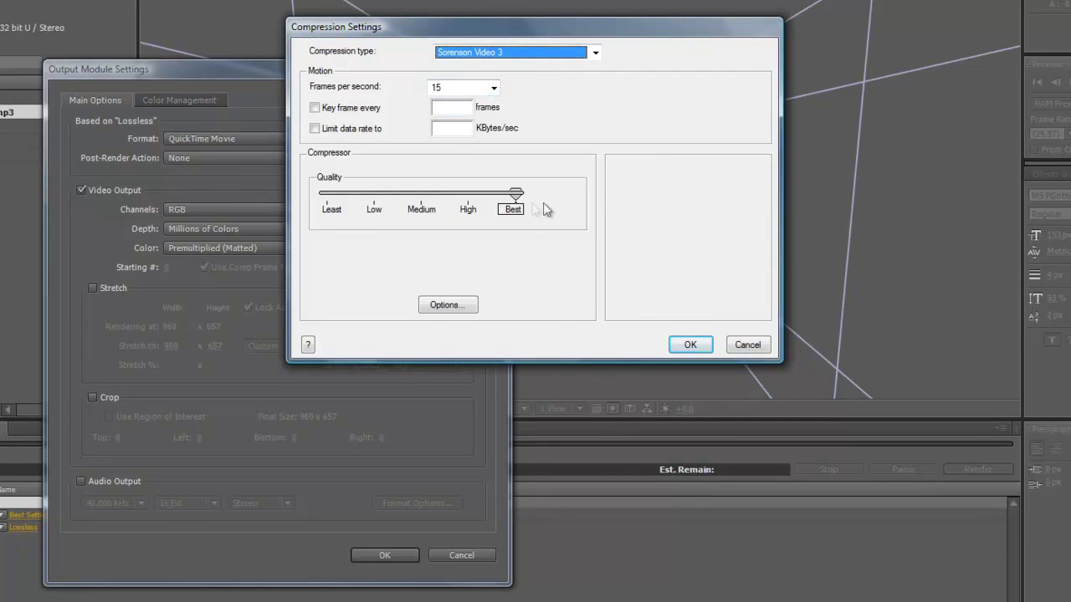
{"action": "mouse_move", "coordinate": [516, 194]}
{"action": "left_mouse_down"}
{"action": "mouse_move", "coordinate": [498, 201]}
{"action": "mouse_move", "coordinate": [518, 195]}
{"action": "left_mouse_up"}
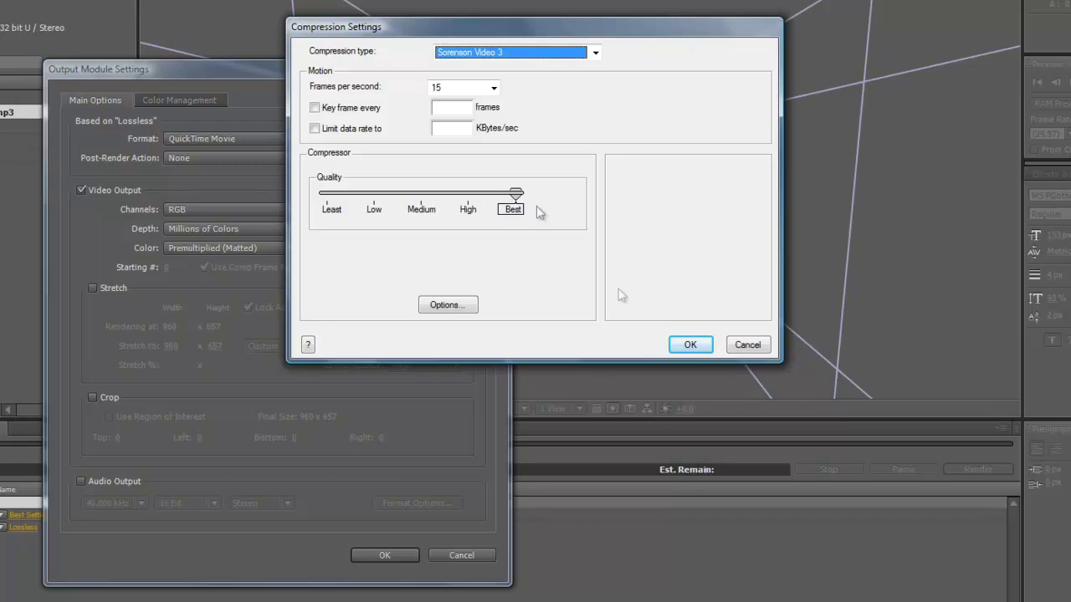
{"action": "left_click", "coordinate": [688, 345]}
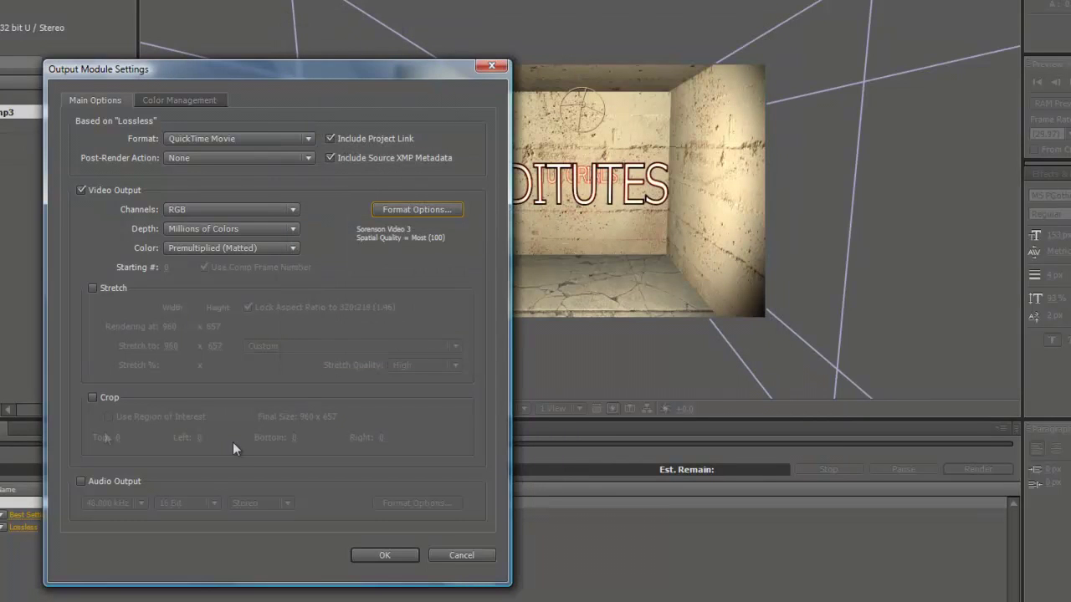
Enable audio output at 48.000 kHz and confirm the output module settings.
{"action": "left_click", "coordinate": [81, 482]}
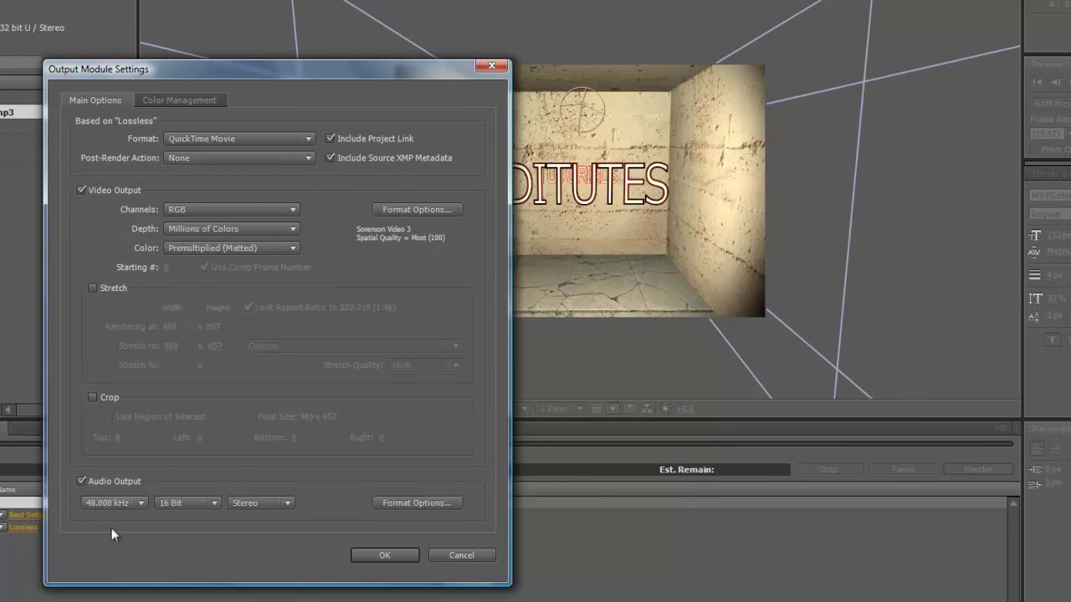
{"action": "left_click", "coordinate": [120, 502]}
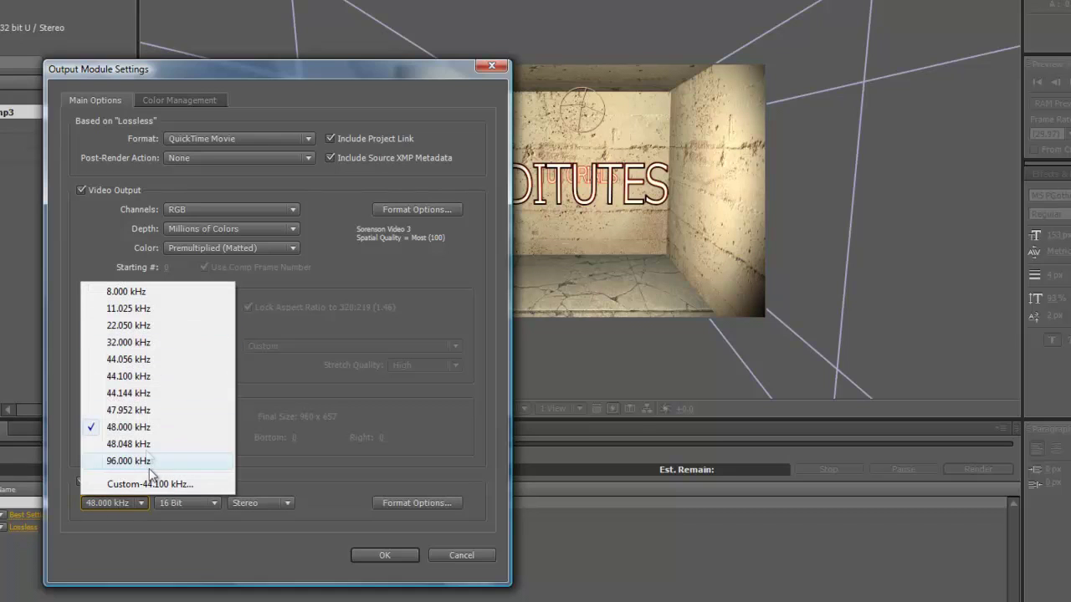
{"action": "left_click", "coordinate": [144, 429]}
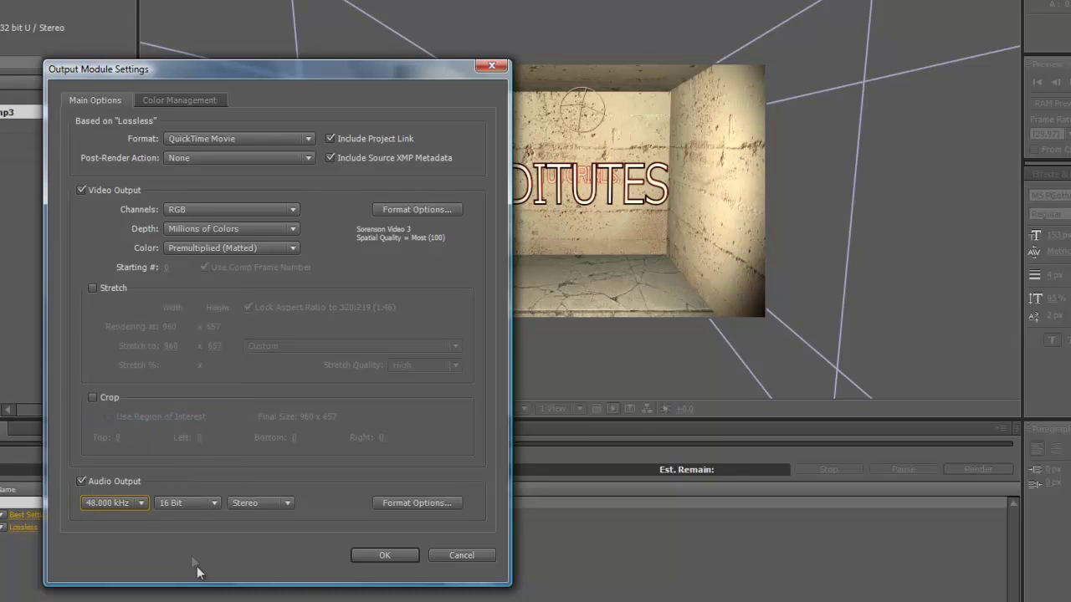
{"action": "left_click", "coordinate": [381, 557]}
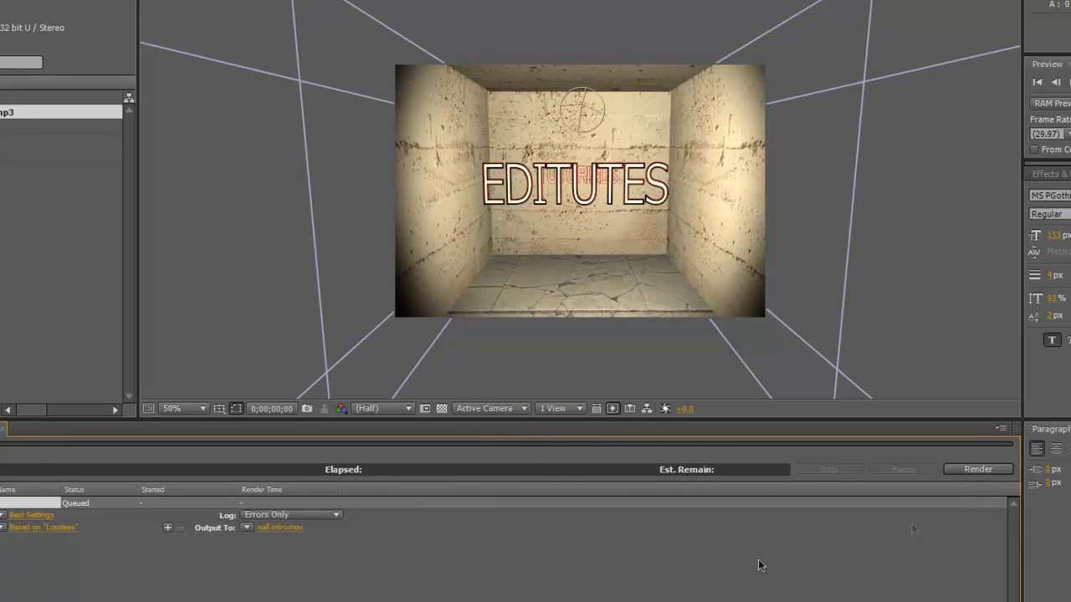
Start rendering wall 2 to wall intro.mov from the Render Queue.
{"action": "left_click", "coordinate": [979, 469]}
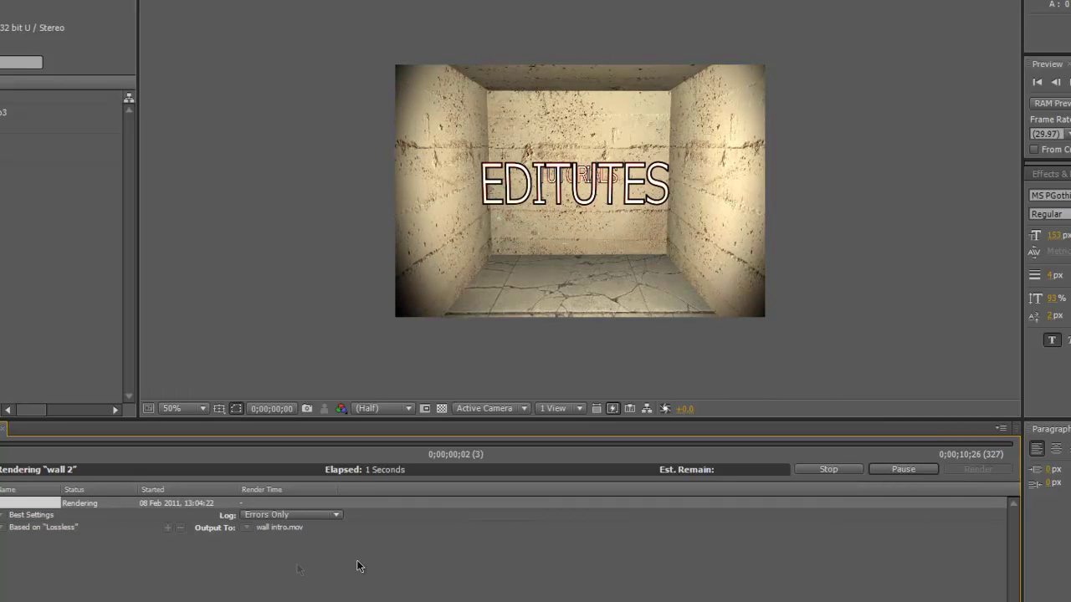